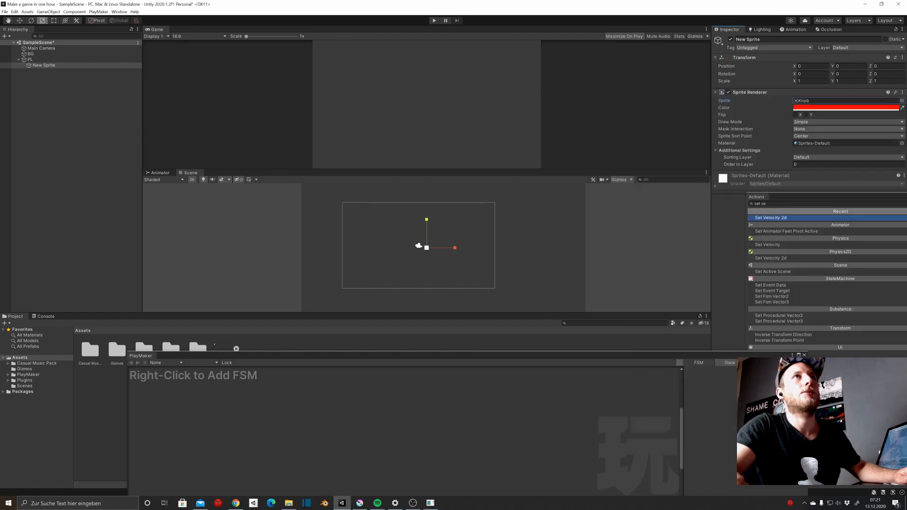
Set the red knob sprite's order in layer to 1 and add a PlayMakerFSM component to the PL object
{"action": "left_click", "coordinate": [848, 165]}
{"action": "type", "text": "1"}
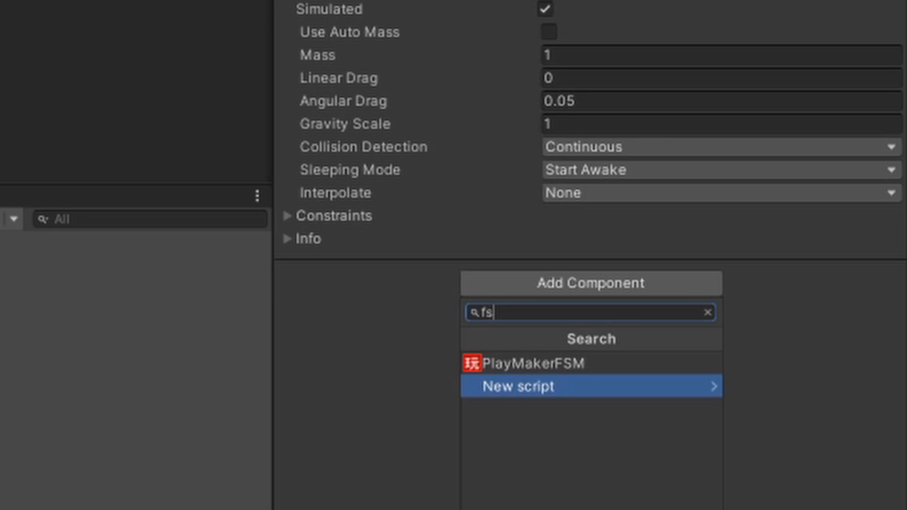
{"action": "key", "text": "Up"}
{"action": "key", "text": "Return"}
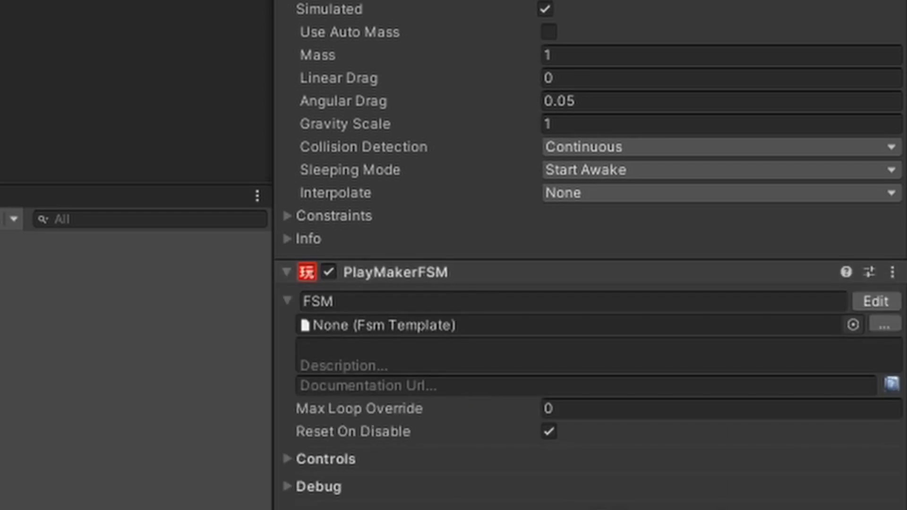
Add a Circle Collider 2D to PL and shrink its radius to fit the knob sprite
{"action": "key", "text": "ctrl+shift+a"}
{"action": "type", "text": "coll"}
{"action": "key", "text": "Down"}
{"action": "key", "text": "Down"}
{"action": "key", "text": "Down"}
{"action": "key", "text": "Down"}
{"action": "key", "text": "Down"}
{"action": "key", "text": "Down"}
{"action": "key", "text": "Down"}
{"action": "key", "text": "Down"}
{"action": "key", "text": "Down"}
{"action": "key", "text": "Down"}
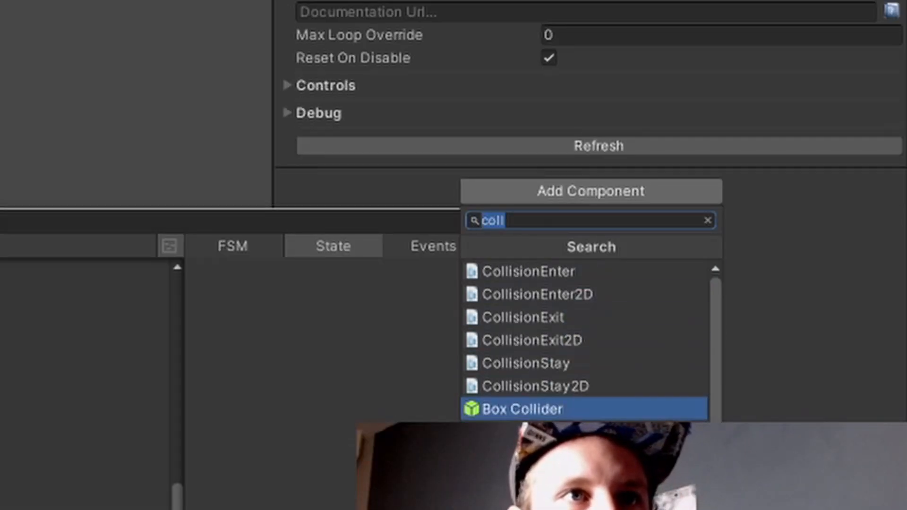
{"action": "key", "text": "Return"}
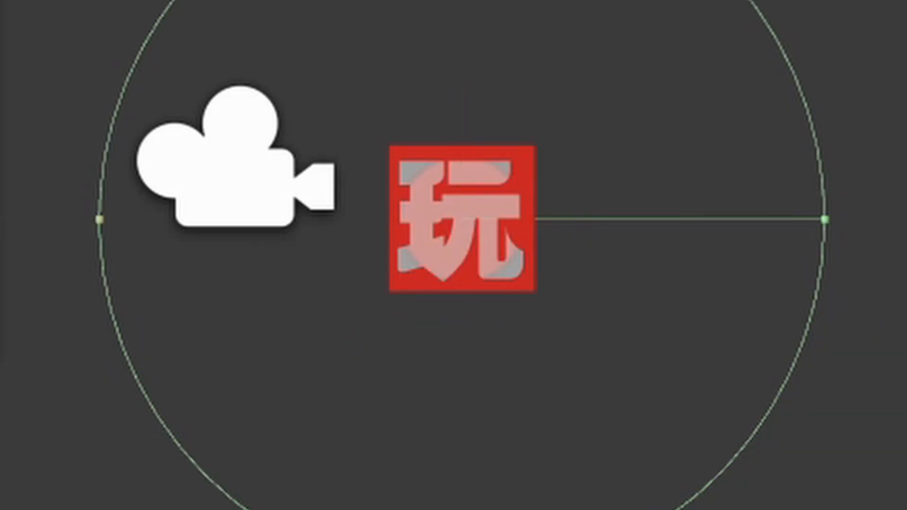
{"action": "left_click_drag", "start_coordinate": [99, 219], "coordinate": [397, 219]}
{"action": "left_click_drag", "start_coordinate": [824, 219], "coordinate": [530, 220]}
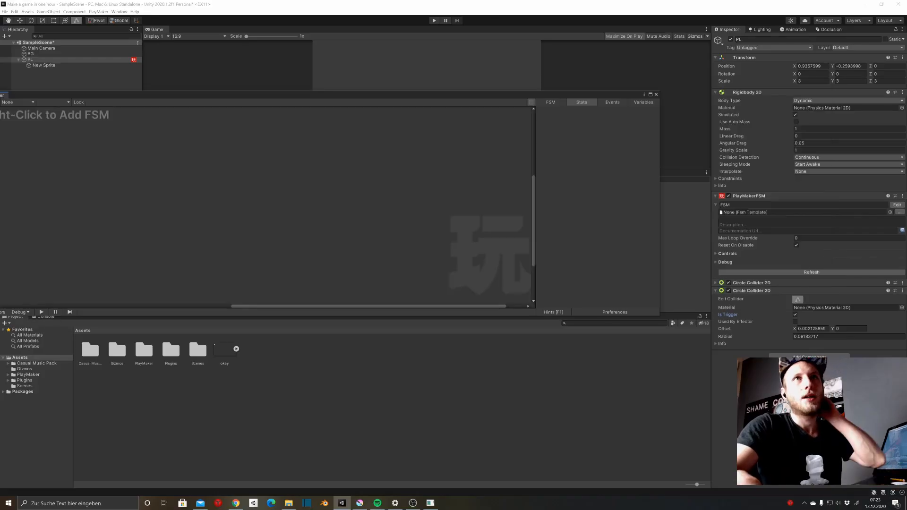
Add a Get Axis action to PL's State 1 with axis name hor, stored in a new variable hor
{"action": "type", "text": "get ax"}
{"action": "key", "text": "Return"}
{"action": "type", "text": "hor"}
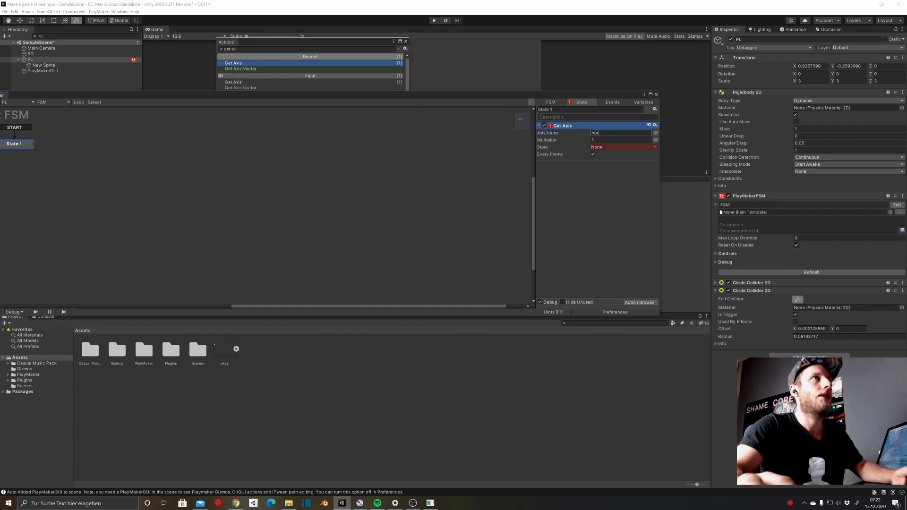
{"action": "left_click", "coordinate": [622, 147]}
{"action": "left_click", "coordinate": [613, 163]}
{"action": "type", "text": "hor"}
Add a second Get Axis action to State 1 with axis name ver, stored in a new variable ver
{"action": "double_click", "coordinate": [233, 63]}
{"action": "left_click", "coordinate": [619, 179]}
{"action": "type", "text": "ver"}
{"action": "left_click", "coordinate": [622, 192]}
{"action": "left_click", "coordinate": [613, 217]}
{"action": "type", "text": "ver"}
{"action": "key", "text": "Return"}
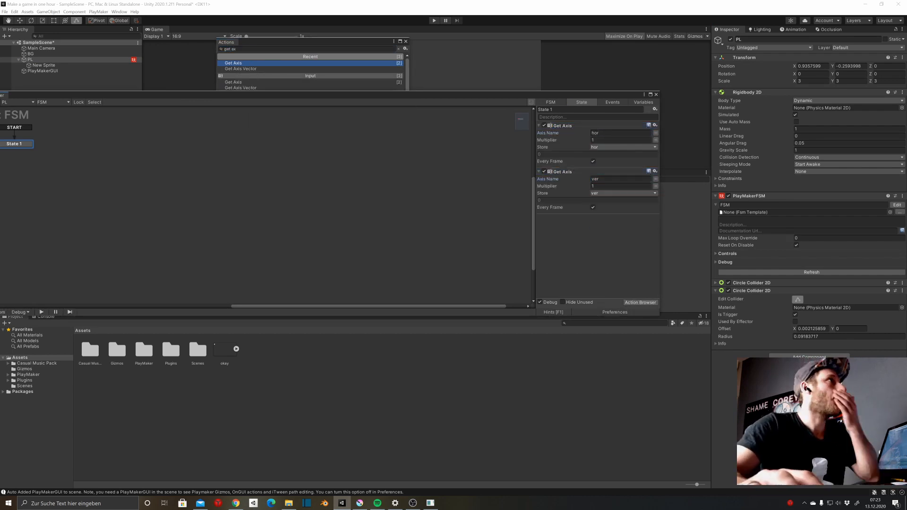
Add a Set Velocity 2d action that uses the hor and ver variables for X and Y every frame
{"action": "left_click_drag", "start_coordinate": [310, 42], "coordinate": [805, 31]}
{"action": "left_click", "coordinate": [803, 37]}
{"action": "type", "text": "set ve"}
{"action": "key", "text": "Return"}
{"action": "left_click", "coordinate": [623, 225]}
{"action": "left_click", "coordinate": [614, 232]}
{"action": "left_click", "coordinate": [619, 240]}
{"action": "left_click", "coordinate": [613, 256]}
{"action": "left_click", "coordinate": [619, 254]}
{"action": "left_click", "coordinate": [613, 277]}
{"action": "left_click", "coordinate": [593, 268]}
{"action": "left_click_drag", "start_coordinate": [592, 94], "coordinate": [518, 183]}
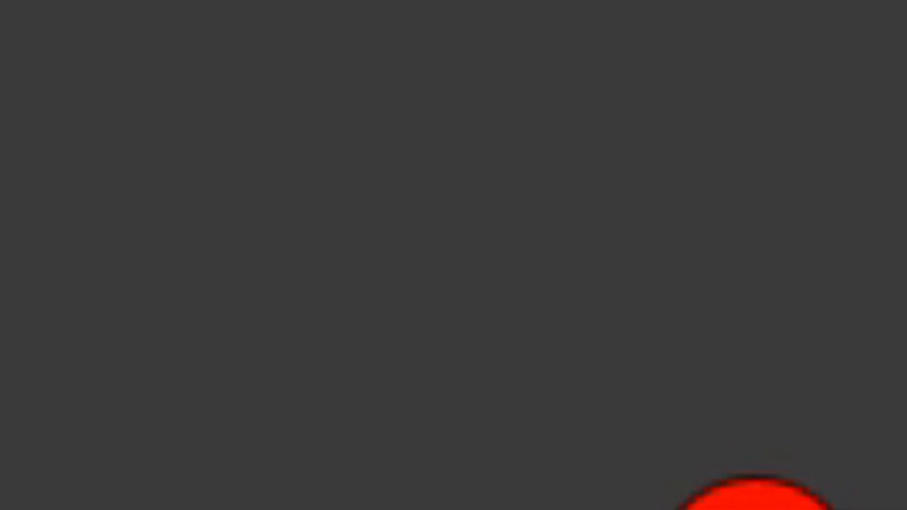
Place the Wall sprite at the left edge of the play area and stretch it into a tall vertical wall
{"action": "left_click_drag", "start_coordinate": [363, 240], "coordinate": [236, 228]}
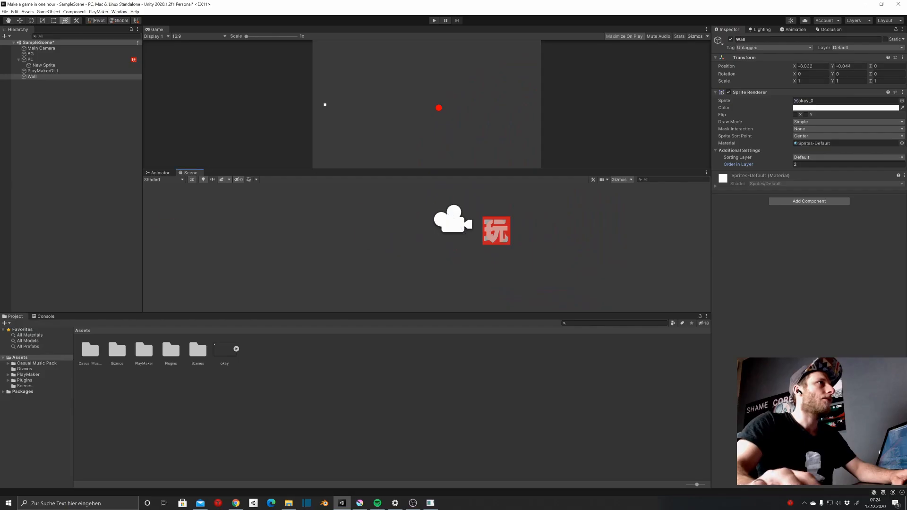
{"action": "scroll", "coordinate": [295, 220], "scroll_direction": "down", "scroll_amount": 10}
{"action": "mouse_move", "coordinate": [290, 216]}
{"action": "left_mouse_down"}
{"action": "mouse_move", "coordinate": [263, 217]}
{"action": "mouse_move", "coordinate": [261, 355]}
{"action": "mouse_move", "coordinate": [287, 219]}
{"action": "left_mouse_up"}
{"action": "key", "text": "t"}
{"action": "scroll", "coordinate": [255, 222], "scroll_direction": "up", "scroll_amount": 15}
{"action": "scroll", "coordinate": [276, 219], "scroll_direction": "down", "scroll_amount": 10}
{"action": "scroll", "coordinate": [274, 218], "scroll_direction": "down", "scroll_amount": 4}
{"action": "middle_click_drag", "start_coordinate": [274, 218], "coordinate": [302, 278]}
{"action": "left_click_drag", "start_coordinate": [302, 277], "coordinate": [302, 215]}
{"action": "middle_click_drag", "start_coordinate": [302, 214], "coordinate": [299, 152]}
Duplicate the wall to the right edge and once more as a wide bottom wall below the play area
{"action": "key", "text": "ctrl+d"}
{"action": "left_click_drag", "start_coordinate": [299, 227], "coordinate": [486, 326]}
{"action": "key", "text": "ctrl+d"}
{"action": "left_click_drag", "start_coordinate": [482, 278], "coordinate": [301, 279]}
{"action": "left_click_drag", "start_coordinate": [402, 265], "coordinate": [403, 273]}
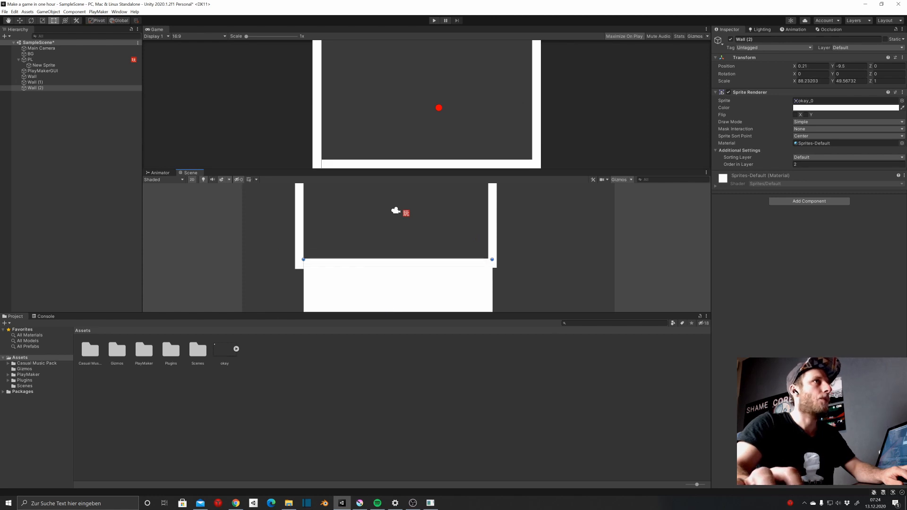
Run the game to test the walls around the play area
{"action": "scroll", "coordinate": [404, 273], "scroll_direction": "down", "scroll_amount": 2}
{"action": "key", "text": "ctrl+p"}
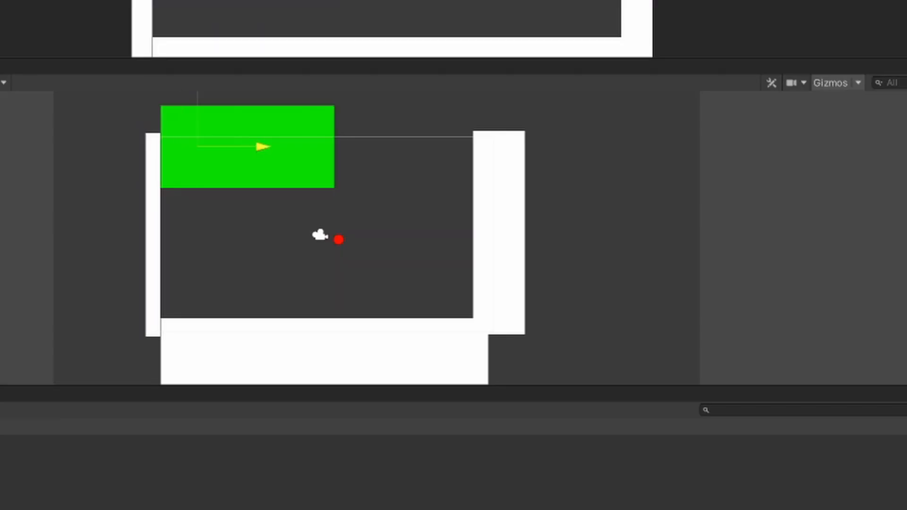
Spread the duplicated green blocks into an evenly spaced row of four along the upper edge of the play area
{"action": "left_click_drag", "start_coordinate": [336, 146], "coordinate": [500, 146]}
{"action": "left_click_drag", "start_coordinate": [323, 147], "coordinate": [425, 146]}
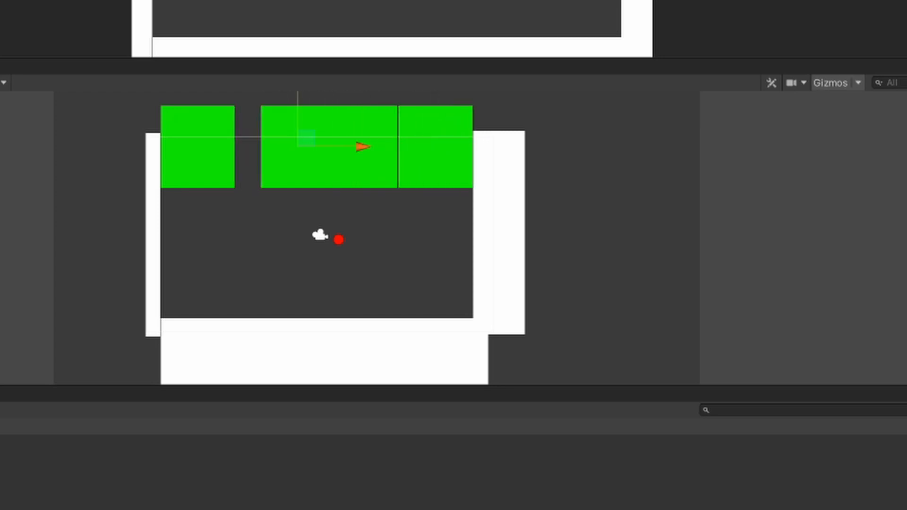
{"action": "left_click", "coordinate": [292, 146]}
{"action": "left_click_drag", "start_coordinate": [362, 146], "coordinate": [343, 147]}
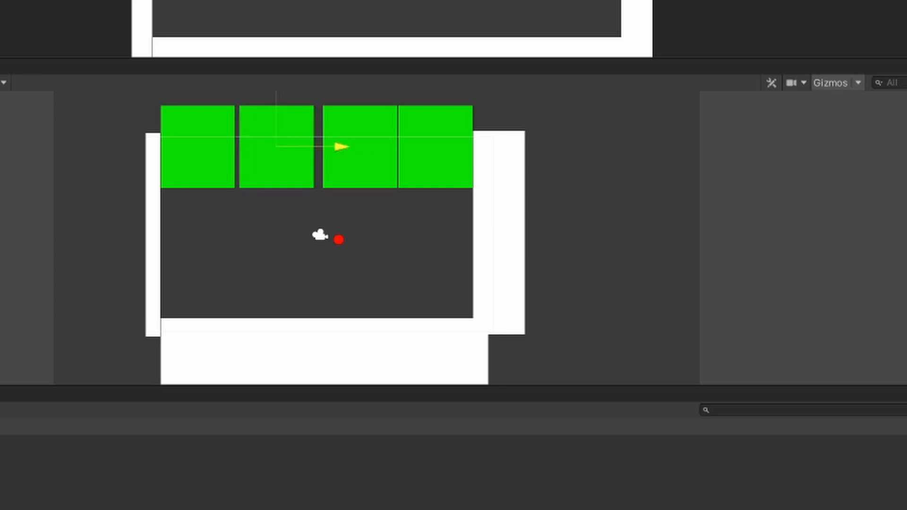
{"action": "left_click_drag", "start_coordinate": [425, 147], "coordinate": [419, 147]}
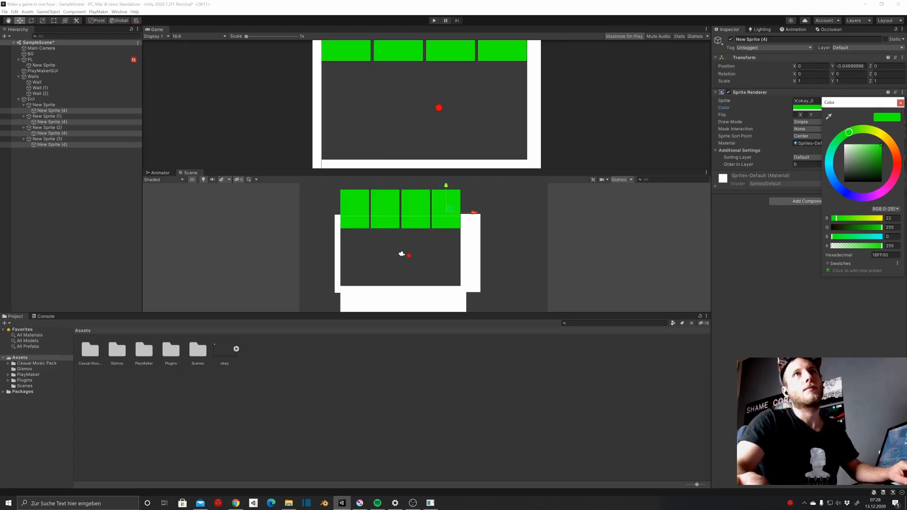
Recolor the four New Sprite (4) children to yellow-green A2FF00 and lower their alpha
{"action": "left_click_drag", "start_coordinate": [849, 132], "coordinate": [868, 129]}
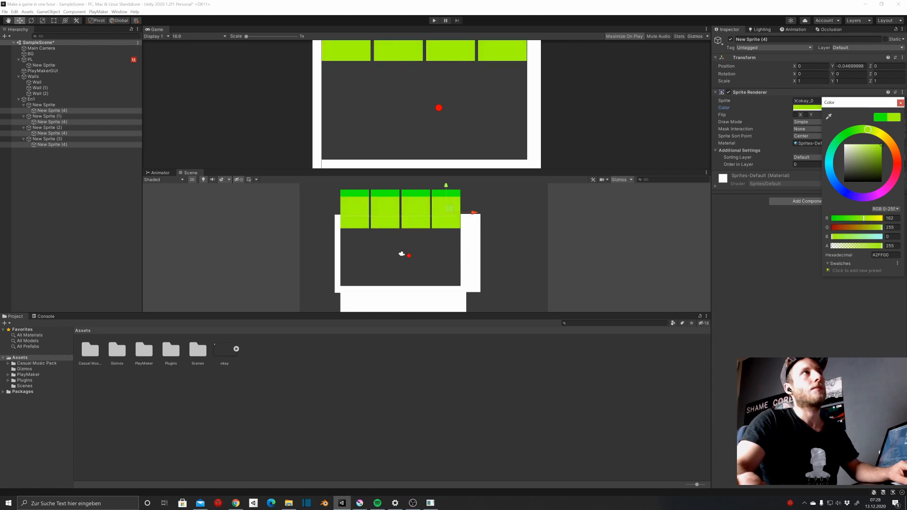
{"action": "left_click_drag", "start_coordinate": [882, 245], "coordinate": [867, 245]}
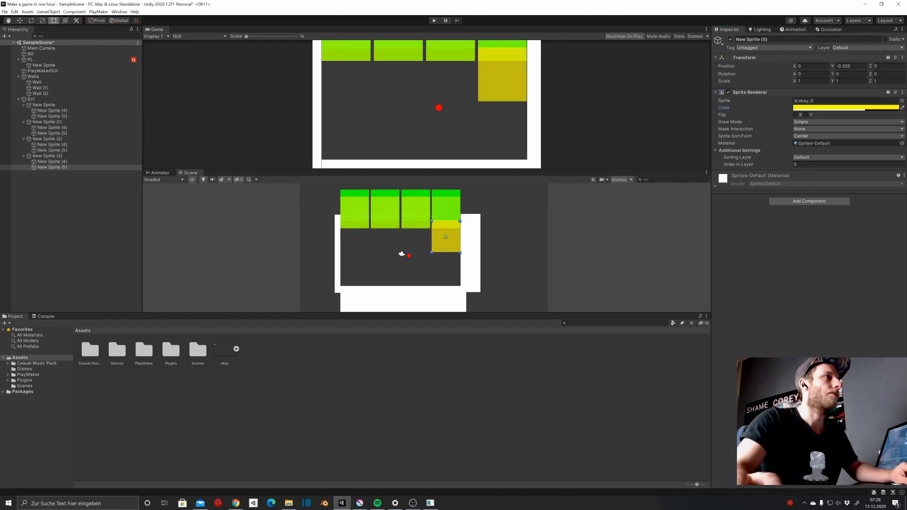
Select the four New Sprite (5) children together, color them yellow and stretch them down to the bottom wall
{"action": "key", "text": "ctrl+z"}
{"action": "key", "text": "ctrl+z"}
{"action": "left_click", "coordinate": [52, 150], "text": "ctrl"}
{"action": "left_click", "coordinate": [52, 134], "text": "ctrl"}
{"action": "left_click", "coordinate": [52, 116], "text": "ctrl"}
{"action": "left_click", "coordinate": [846, 108]}
{"action": "key", "text": "ctrl+y"}
{"action": "key", "text": "ctrl+y"}
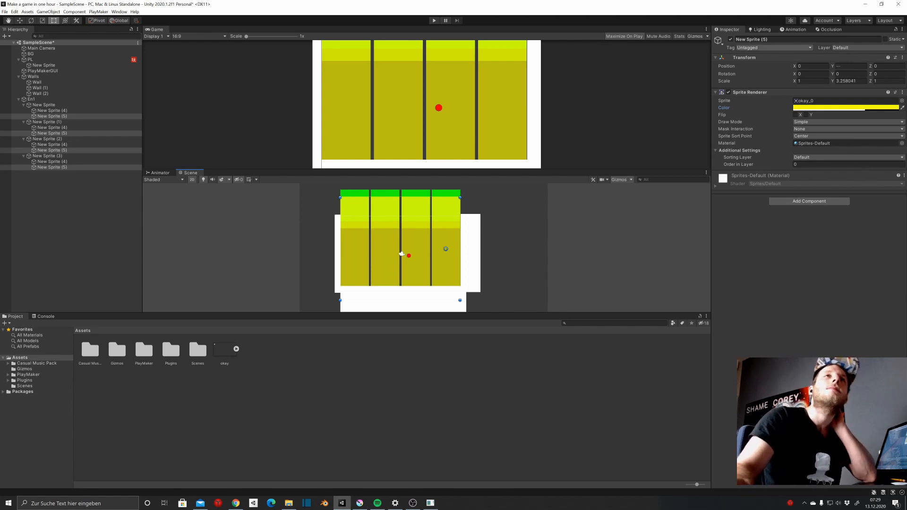
{"action": "key", "text": "ctrl+shift+a"}
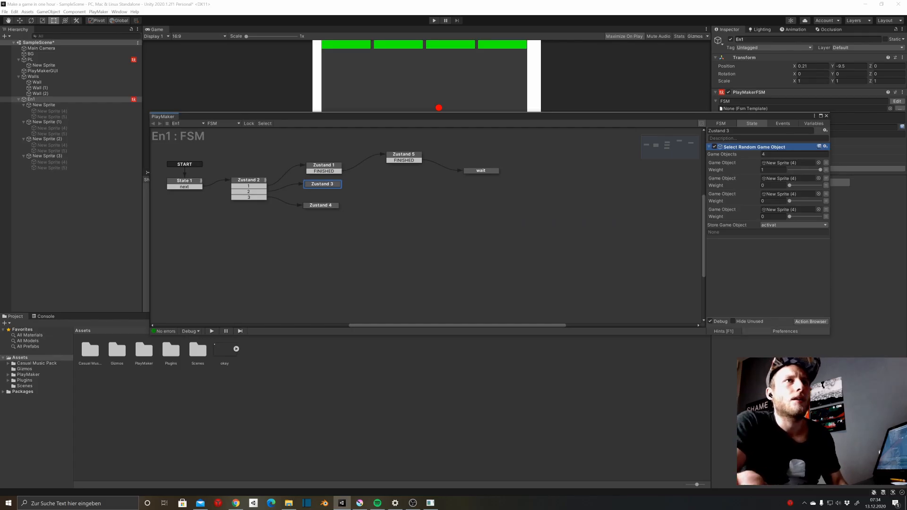
Search the PlayMaker action browser for a select action to use in the Zustand 3 state
{"action": "key", "text": "grave"}
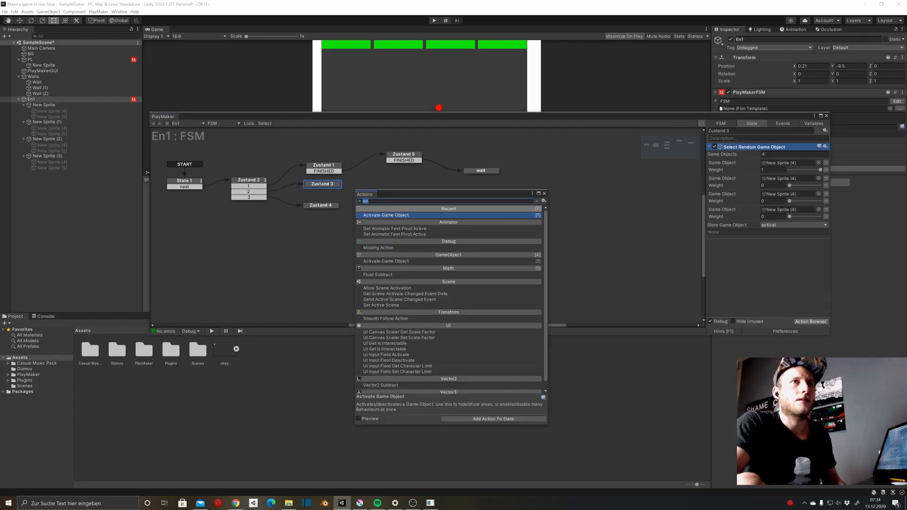
{"action": "type", "text": "sele"}
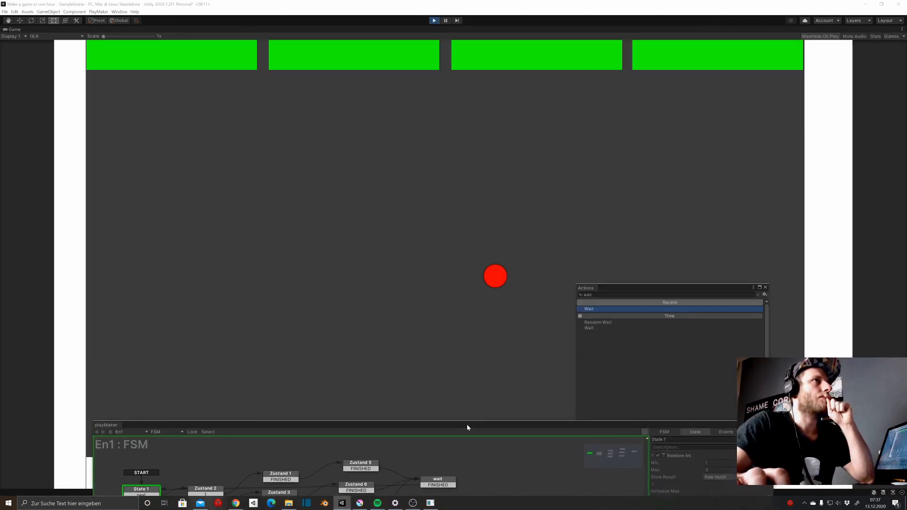
Inspect the state machine of the first block's New Sprite (4) between two test runs of the game
{"action": "left_click_drag", "start_coordinate": [467, 424], "coordinate": [483, 341]}
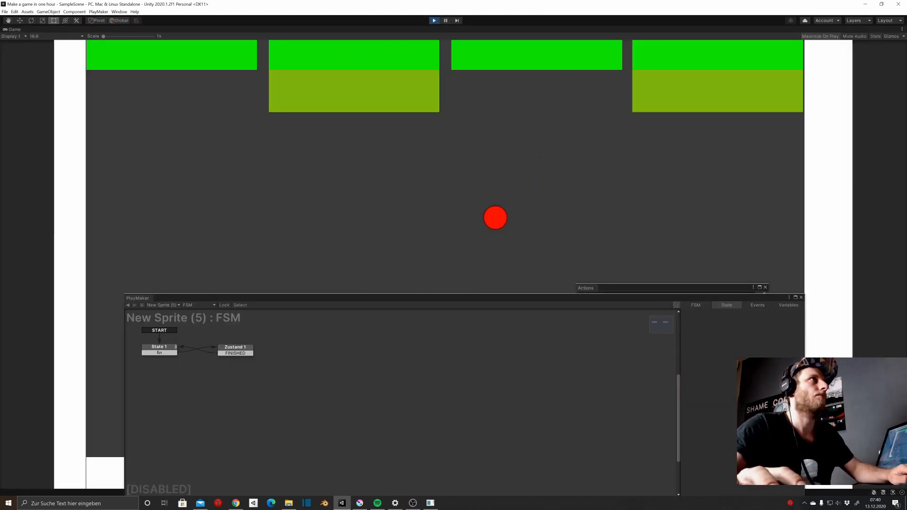
{"action": "key", "text": "ctrl+p"}
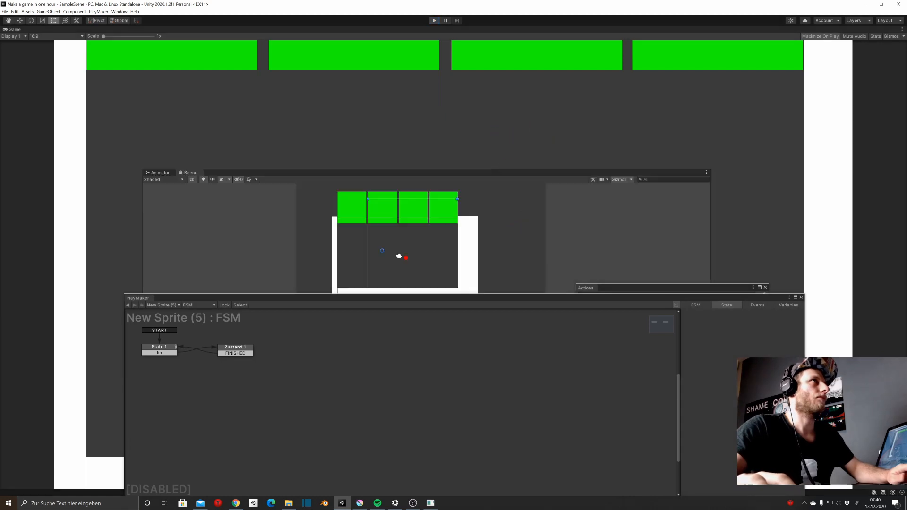
{"action": "left_click", "coordinate": [52, 111]}
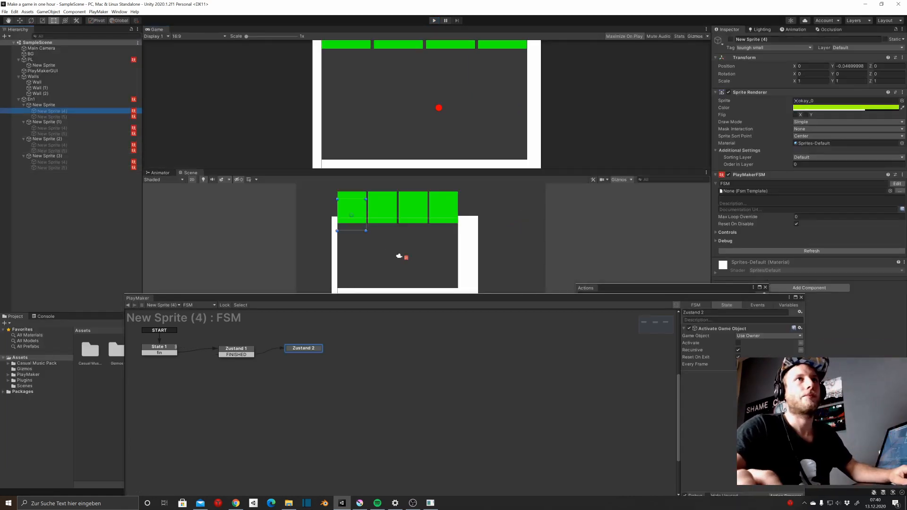
{"action": "key", "text": "ctrl+p"}
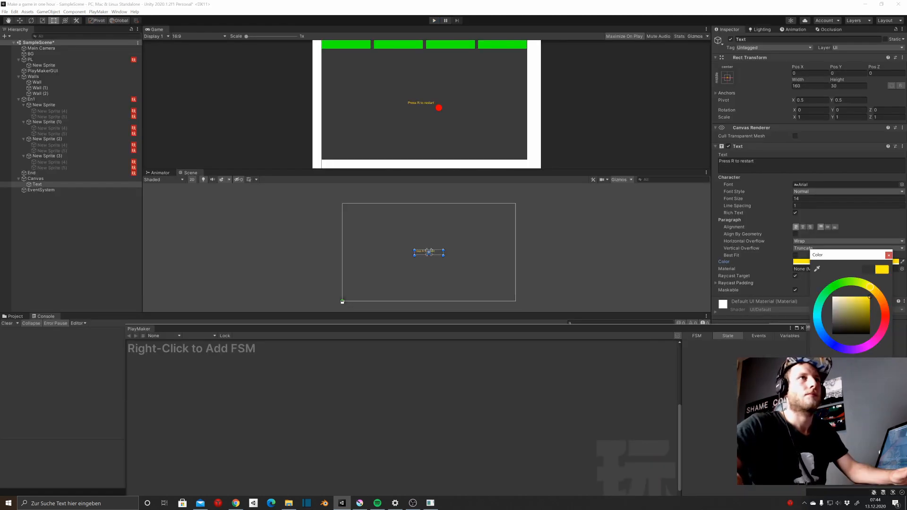
Enlarge the yellow "Press R to restart" text's box to about 519 by 227 and adjust its font size
{"action": "key", "text": "Return"}
{"action": "left_click_drag", "start_coordinate": [732, 199], "coordinate": [746, 199]}
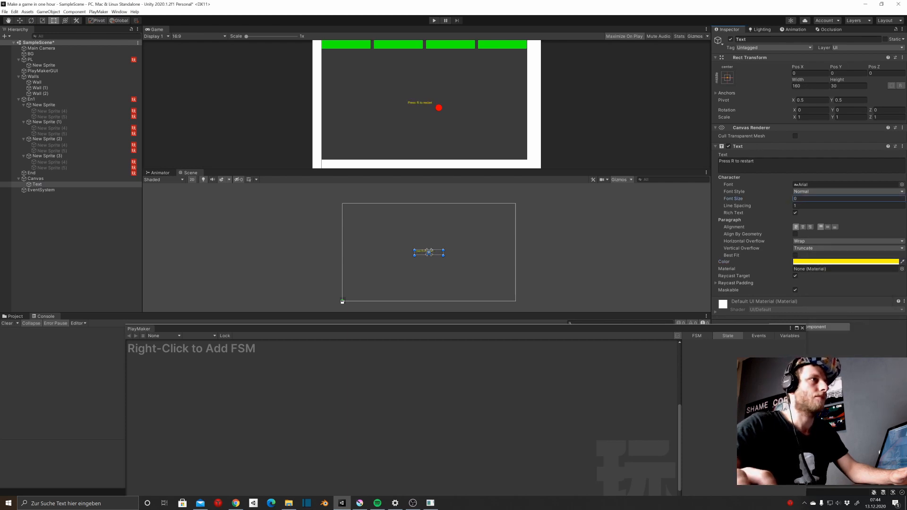
{"action": "left_click_drag", "start_coordinate": [458, 268], "coordinate": [438, 264]}
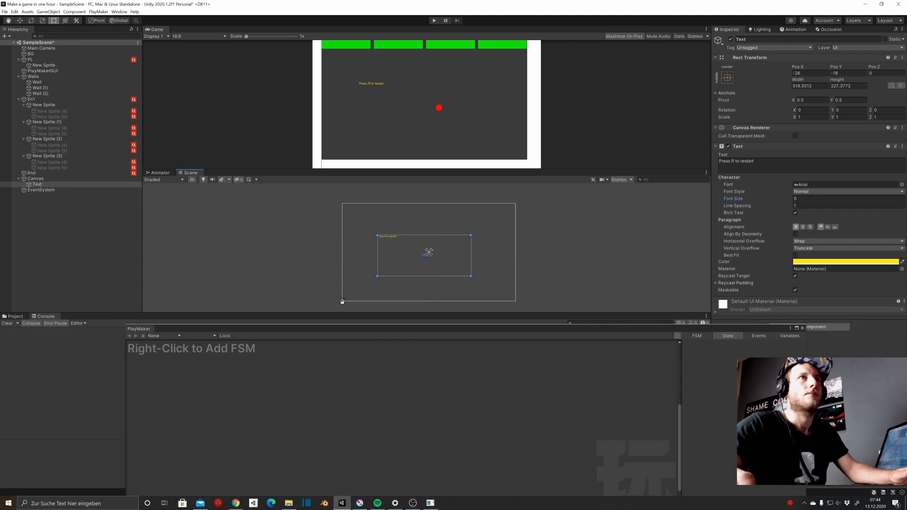
{"action": "mouse_move", "coordinate": [734, 199]}
{"action": "left_mouse_down"}
{"action": "mouse_move", "coordinate": [768, 198]}
{"action": "mouse_move", "coordinate": [746, 199]}
{"action": "left_mouse_up"}
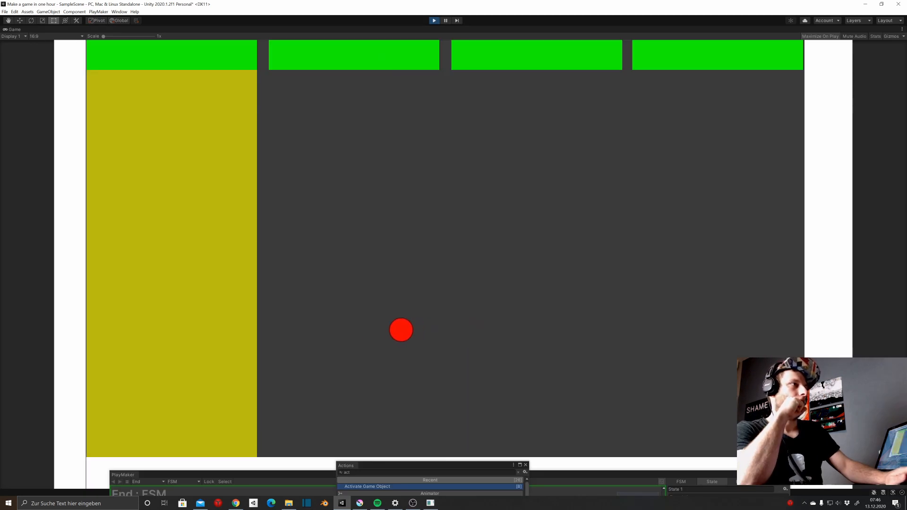
Test the restart function twice in the running game
{"action": "key", "text": "r"}
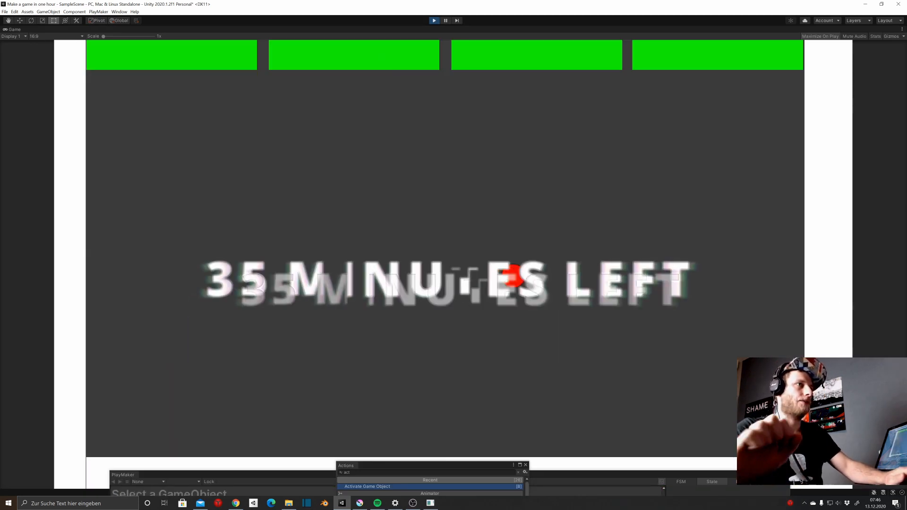
{"action": "key", "text": "r"}
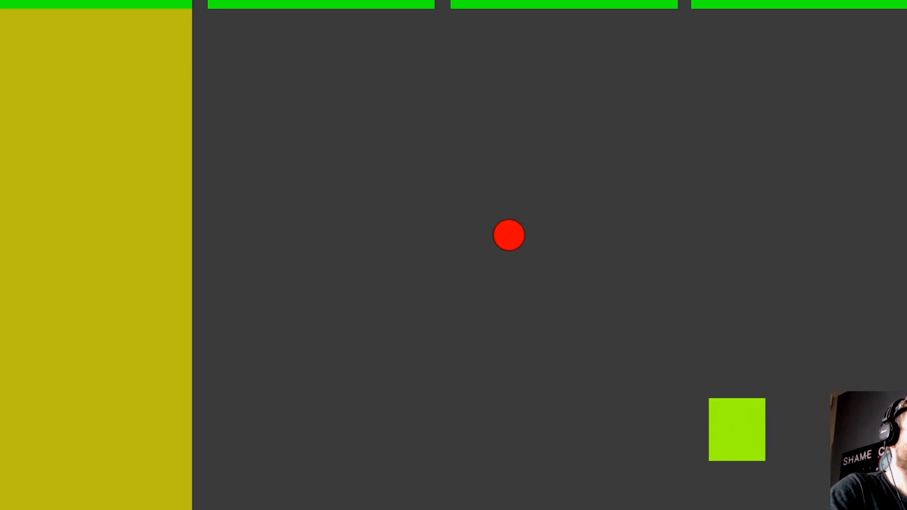
Play-test the game by steering the red ball around the yellow columns and the green square
{"action": "key", "text": "a"}
{"action": "key", "text": "w"}
{"action": "key", "text": "d"}
{"action": "key", "text": "s"}
{"action": "key", "text": "a"}
{"action": "key", "text": "w"}
{"action": "key", "text": "d"}
{"action": "key", "text": "s"}
{"action": "key", "text": "a"}
{"action": "key", "text": "s"}
{"action": "key", "text": "d"}
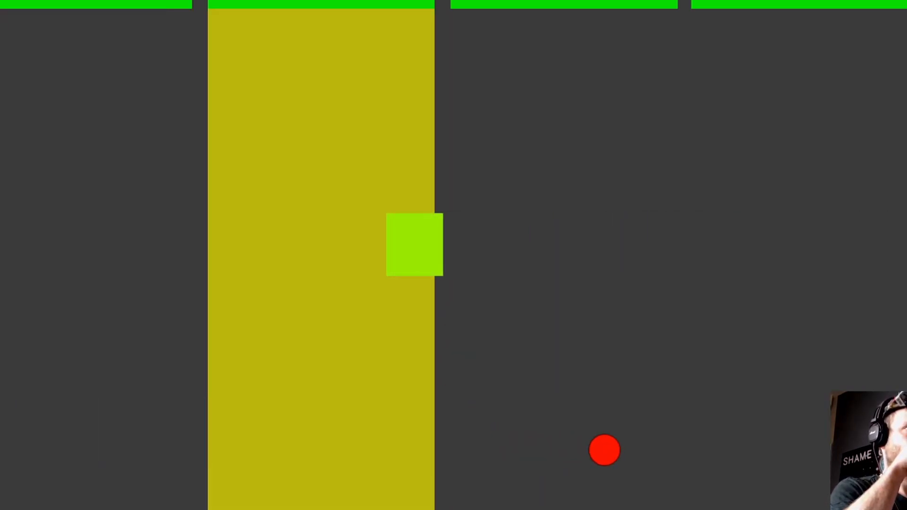
{"action": "key", "text": "w"}
{"action": "key", "text": "a"}
{"action": "key", "text": "s"}
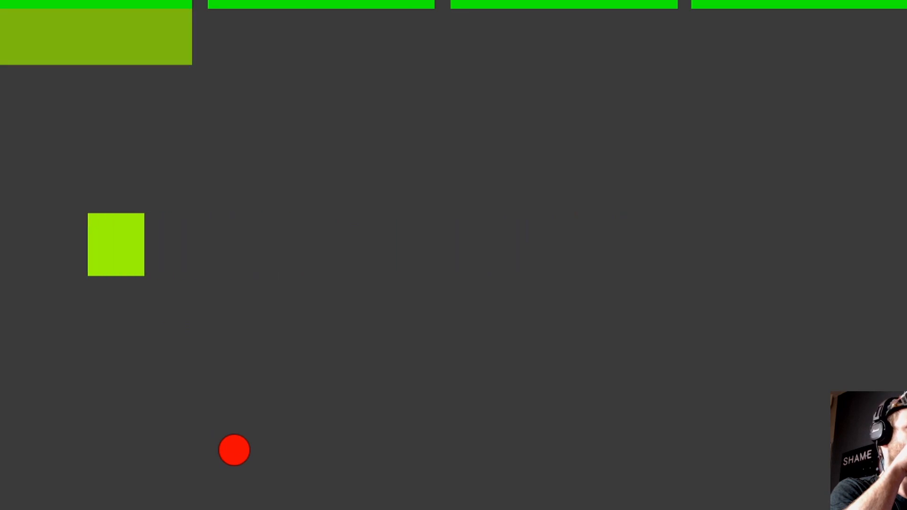
{"action": "key", "text": "d"}
{"action": "key", "text": "w"}
{"action": "key", "text": "a"}
{"action": "key", "text": "d"}
{"action": "key", "text": "s"}
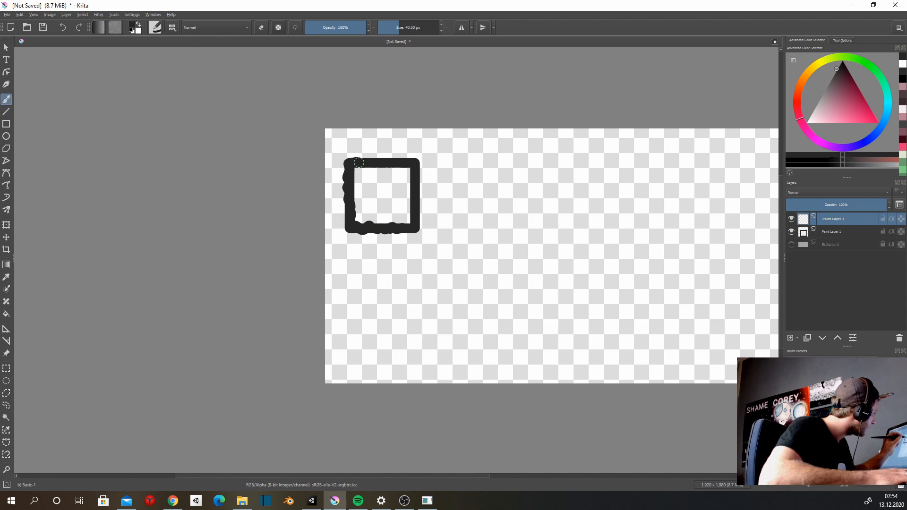
Roughen the upper edge of the black frame and paint a pink face inside it on a new layer underneath
{"action": "left_click_drag", "start_coordinate": [359, 162], "coordinate": [417, 165]}
{"action": "left_click", "coordinate": [838, 106]}
{"action": "left_click", "coordinate": [790, 338]}
{"action": "left_click_drag", "start_coordinate": [833, 218], "coordinate": [833, 250]}
{"action": "mouse_move", "coordinate": [405, 179]}
{"action": "left_mouse_down"}
{"action": "mouse_move", "coordinate": [363, 215]}
{"action": "mouse_move", "coordinate": [400, 169]}
{"action": "mouse_move", "coordinate": [358, 175]}
{"action": "mouse_move", "coordinate": [358, 212]}
{"action": "mouse_move", "coordinate": [397, 194]}
{"action": "mouse_move", "coordinate": [364, 192]}
{"action": "left_mouse_up"}
Paint white eyes on the frame layer and dark pink shading on the face layer
{"action": "left_click", "coordinate": [903, 64]}
{"action": "left_click", "coordinate": [833, 218]}
{"action": "left_click", "coordinate": [833, 244]}
{"action": "left_click", "coordinate": [846, 85]}
Add black pupils and white highlights to the framed face on a new layer
{"action": "left_click", "coordinate": [807, 123]}
{"action": "left_click", "coordinate": [790, 338]}
{"action": "left_click", "coordinate": [385, 160], "text": "ctrl"}
{"action": "key", "text": "slash"}
{"action": "left_click", "coordinate": [806, 123]}
{"action": "left_click_drag", "start_coordinate": [418, 163], "coordinate": [407, 208]}
Outline a rounded block in black beneath the face and create a lower layer for its pink fill
{"action": "left_click", "coordinate": [359, 225], "text": "ctrl"}
{"action": "left_click_drag", "start_coordinate": [344, 247], "coordinate": [415, 244], "text": "shift"}
{"action": "key", "text": "Insert"}
{"action": "left_click_drag", "start_coordinate": [831, 219], "coordinate": [820, 236]}
{"action": "left_click", "coordinate": [388, 204], "text": "ctrl"}
Try to fill the outlined block with pink using the Fill tool
{"action": "left_click", "coordinate": [7, 313]}
{"action": "left_click", "coordinate": [381, 251]}
{"action": "key", "text": "ctrl+z"}
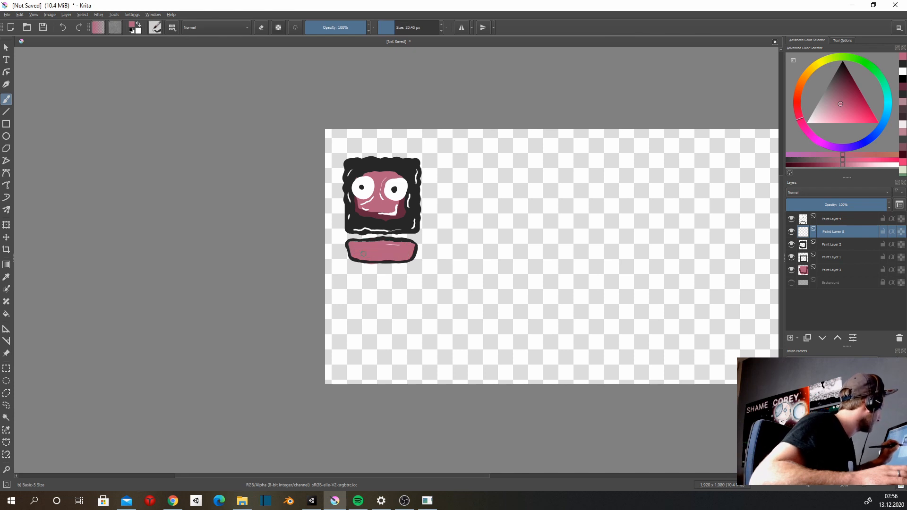
Paint dark shading and lighter highlights on the pink block, plus a light streak on the face's forehead
{"action": "left_click", "coordinate": [361, 214], "text": "ctrl"}
{"action": "mouse_move", "coordinate": [410, 251]}
{"action": "left_mouse_down"}
{"action": "mouse_move", "coordinate": [349, 251]}
{"action": "mouse_move", "coordinate": [360, 247]}
{"action": "left_mouse_up"}
{"action": "left_click", "coordinate": [385, 207], "text": "ctrl"}
{"action": "left_click_drag", "start_coordinate": [408, 248], "coordinate": [396, 254]}
{"action": "left_click_drag", "start_coordinate": [377, 175], "coordinate": [376, 186]}
{"action": "left_click", "coordinate": [393, 196], "text": "ctrl"}
{"action": "left_click_drag", "start_coordinate": [399, 249], "coordinate": [402, 246]}
Outline a tall rounded column in black beside the face and paint it pink on a new layer
{"action": "left_click", "coordinate": [396, 225], "text": "ctrl"}
{"action": "mouse_move", "coordinate": [492, 148]}
{"action": "left_mouse_down"}
{"action": "mouse_move", "coordinate": [481, 365]}
{"action": "mouse_move", "coordinate": [493, 148]}
{"action": "mouse_move", "coordinate": [476, 200]}
{"action": "left_mouse_up"}
{"action": "left_click", "coordinate": [388, 206], "text": "ctrl"}
{"action": "left_click", "coordinate": [804, 245]}
{"action": "left_click", "coordinate": [790, 338]}
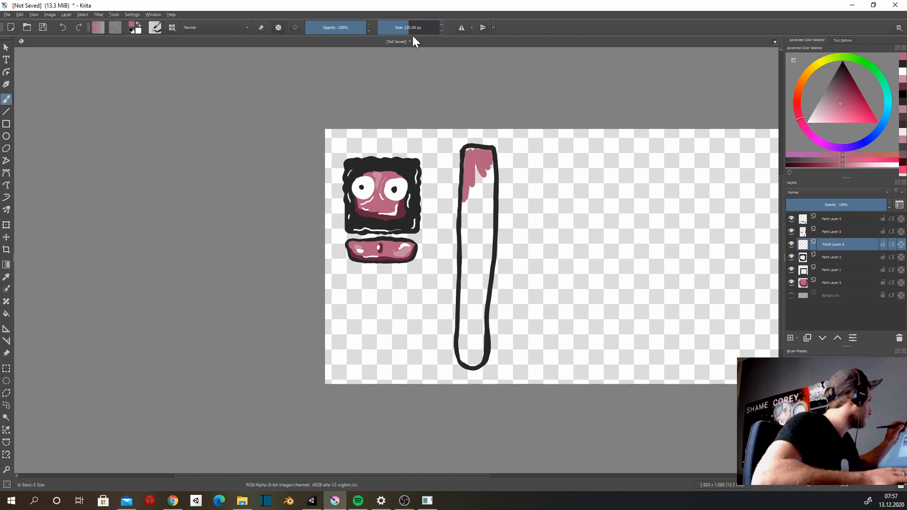
{"action": "left_click_drag", "start_coordinate": [432, 88], "coordinate": [458, 88], "text": "shift"}
{"action": "left_click_drag", "start_coordinate": [477, 163], "coordinate": [471, 359]}
Add light pink highlights along the column's sides and a dark streak down its middle with a smaller brush
{"action": "left_click_drag", "start_coordinate": [383, 32], "coordinate": [396, 31]}
{"action": "left_click", "coordinate": [402, 253], "text": "ctrl"}
{"action": "left_click_drag", "start_coordinate": [479, 359], "coordinate": [489, 203]}
{"action": "left_click_drag", "start_coordinate": [469, 155], "coordinate": [464, 317]}
{"action": "left_click", "coordinate": [390, 259], "text": "ctrl"}
{"action": "left_click_drag", "start_coordinate": [479, 175], "coordinate": [475, 268]}
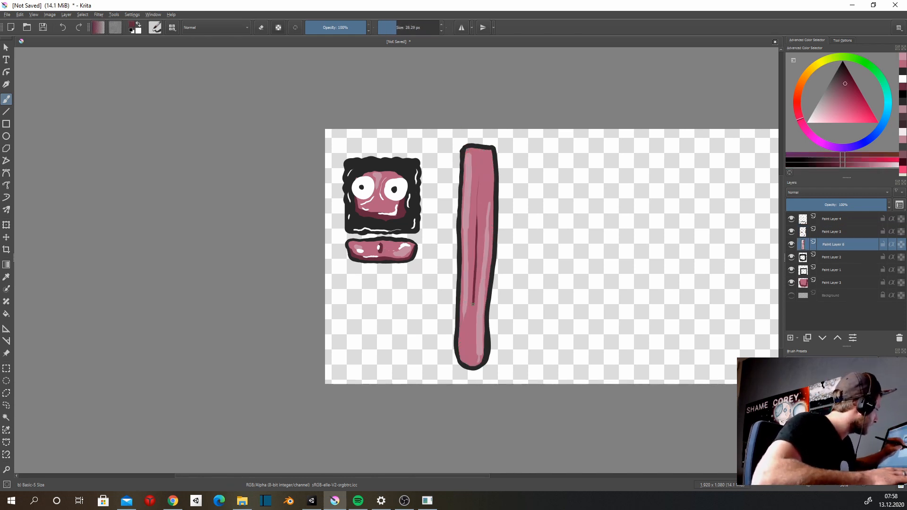
Shade the pink column's upper right corner in dark pink and add white highlight strokes along its length
{"action": "left_click_drag", "start_coordinate": [492, 169], "coordinate": [492, 191]}
{"action": "left_click", "coordinate": [401, 188], "text": "ctrl"}
{"action": "left_click_drag", "start_coordinate": [482, 251], "coordinate": [479, 312]}
{"action": "left_click_drag", "start_coordinate": [470, 198], "coordinate": [470, 205]}
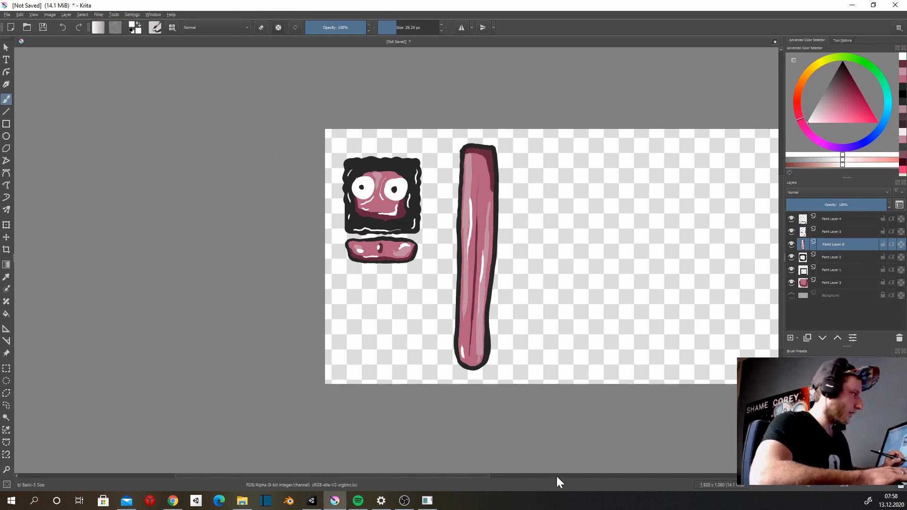
Paint a tall, wavy-edged black wall beside the pink column on a new layer
{"action": "left_click", "coordinate": [790, 337]}
{"action": "left_click", "coordinate": [495, 157], "text": "ctrl"}
{"action": "left_click_drag", "start_coordinate": [552, 149], "coordinate": [541, 380]}
{"action": "left_click_drag", "start_coordinate": [548, 182], "coordinate": [546, 262]}
{"action": "left_click_drag", "start_coordinate": [543, 149], "coordinate": [516, 375]}
{"action": "left_click_drag", "start_coordinate": [515, 375], "coordinate": [540, 380]}
{"action": "left_click_drag", "start_coordinate": [538, 160], "coordinate": [520, 373]}
Paint a small dark-outlined pink bullet below the flat pink block
{"action": "left_click", "coordinate": [374, 243], "text": "ctrl"}
{"action": "left_click_drag", "start_coordinate": [370, 301], "coordinate": [370, 314]}
{"action": "mouse_move", "coordinate": [366, 297]}
{"action": "left_mouse_down"}
{"action": "mouse_move", "coordinate": [364, 316]}
{"action": "mouse_move", "coordinate": [377, 303]}
{"action": "left_mouse_up"}
{"action": "left_click_drag", "start_coordinate": [371, 303], "coordinate": [370, 317]}
Add white highlights to the flat block, the column's right edge and the black wall on Paint Layer 4
{"action": "left_click", "coordinate": [360, 251], "text": "ctrl"}
{"action": "left_click", "coordinate": [833, 219]}
{"action": "left_click_drag", "start_coordinate": [407, 240], "coordinate": [414, 243]}
{"action": "left_click_drag", "start_coordinate": [496, 168], "coordinate": [495, 205]}
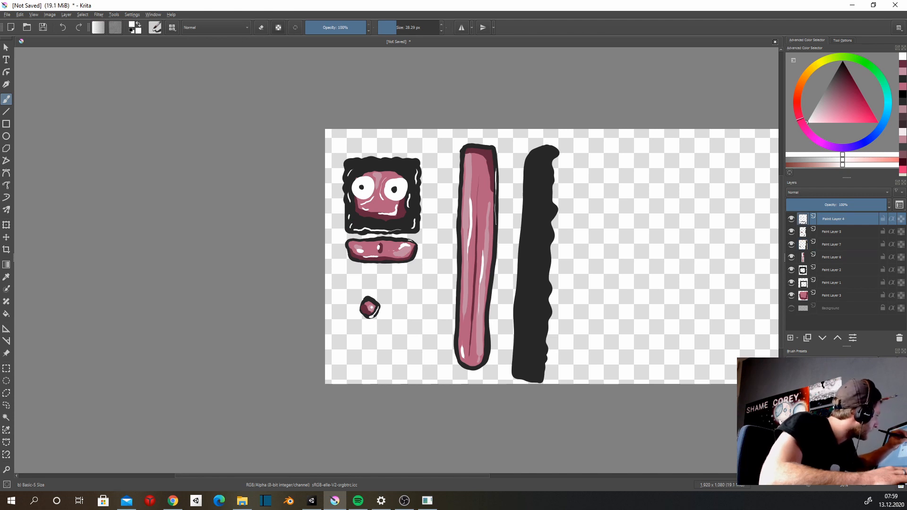
{"action": "left_click_drag", "start_coordinate": [549, 213], "coordinate": [546, 180]}
Paint a grey streak down the left side of the black wall and sample the wall's black as brush colour
{"action": "left_click", "coordinate": [824, 92]}
{"action": "left_click_drag", "start_coordinate": [534, 228], "coordinate": [525, 346]}
{"action": "left_click_drag", "start_coordinate": [543, 150], "coordinate": [530, 226]}
{"action": "left_click_drag", "start_coordinate": [527, 285], "coordinate": [522, 365]}
{"action": "left_click_drag", "start_coordinate": [530, 224], "coordinate": [529, 234]}
{"action": "left_click", "coordinate": [548, 227], "text": "ctrl"}
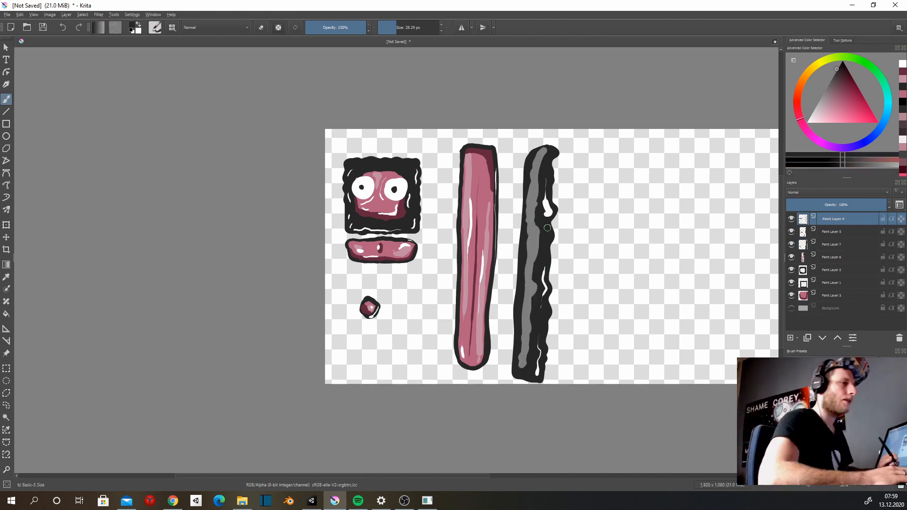
{"action": "mouse_move", "coordinate": [633, 227]}
{"action": "left_mouse_down", "text": "alt"}
{"action": "mouse_move", "coordinate": [645, 214]}
{"action": "mouse_move", "coordinate": [692, 270]}
{"action": "left_mouse_up", "text": "alt"}
{"action": "key", "text": "ctrl+z"}
{"action": "key", "text": "ctrl+z"}
{"action": "key", "text": "ctrl+z"}
{"action": "left_click", "coordinate": [6, 136]}
{"action": "key", "text": "b"}
Draw a large circle with a thick black outline beside the wall and fill it with green on Paint Layer 5
{"action": "left_click_drag", "start_coordinate": [600, 227], "coordinate": [659, 269]}
{"action": "mouse_move", "coordinate": [686, 250]}
{"action": "left_mouse_down"}
{"action": "mouse_move", "coordinate": [689, 200]}
{"action": "mouse_move", "coordinate": [611, 211]}
{"action": "left_mouse_up"}
{"action": "left_click", "coordinate": [833, 231]}
{"action": "left_click", "coordinate": [871, 68]}
{"action": "left_click", "coordinate": [849, 109]}
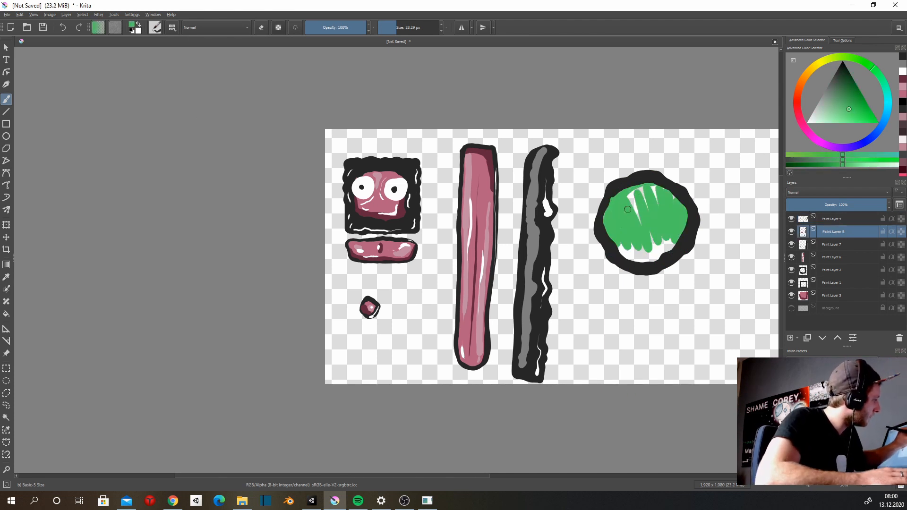
{"action": "left_click_drag", "start_coordinate": [641, 239], "coordinate": [624, 252]}
Paint two white eyes with black pupils on the green circle, using new layers
{"action": "key", "text": "Insert"}
{"action": "key", "text": "d"}
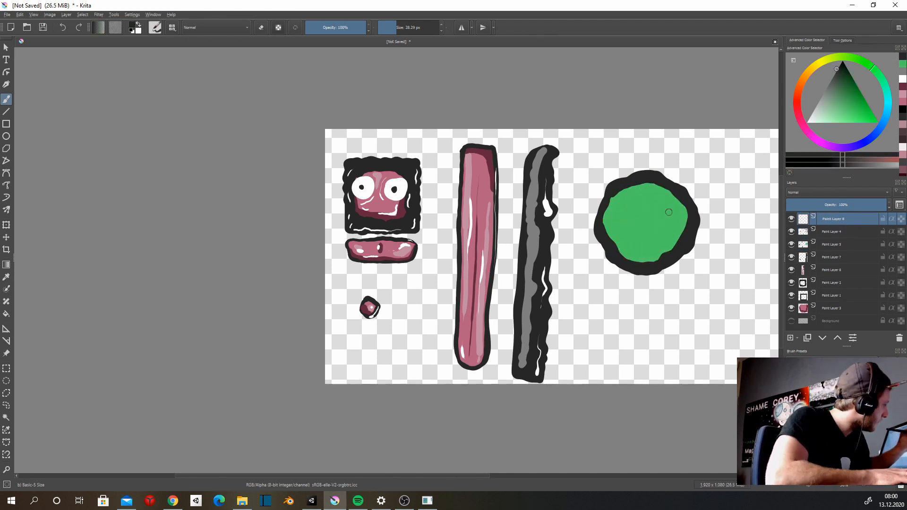
{"action": "left_click", "coordinate": [807, 122]}
{"action": "key", "text": "Page_Down"}
{"action": "key", "text": "Insert"}
{"action": "mouse_move", "coordinate": [667, 209]}
{"action": "left_mouse_down"}
{"action": "mouse_move", "coordinate": [613, 243]}
{"action": "mouse_move", "coordinate": [605, 223]}
{"action": "left_mouse_up"}
{"action": "left_click", "coordinate": [635, 210], "text": "ctrl"}
{"action": "left_click", "coordinate": [624, 212]}
{"action": "left_click", "coordinate": [669, 213]}
Shade the green character with darker green on its lower part and lighter green highlights, and choose white for the top layer
{"action": "left_click", "coordinate": [648, 236], "text": "ctrl"}
{"action": "left_click", "coordinate": [849, 85]}
{"action": "left_click", "coordinate": [833, 257]}
{"action": "left_click_drag", "start_coordinate": [628, 251], "coordinate": [672, 240]}
{"action": "left_click", "coordinate": [824, 113]}
{"action": "left_click_drag", "start_coordinate": [635, 193], "coordinate": [662, 190]}
{"action": "mouse_move", "coordinate": [646, 240]}
{"action": "left_mouse_down"}
{"action": "mouse_move", "coordinate": [673, 231]}
{"action": "mouse_move", "coordinate": [638, 269]}
{"action": "left_mouse_up"}
{"action": "left_click", "coordinate": [807, 123]}
{"action": "left_click", "coordinate": [833, 218]}
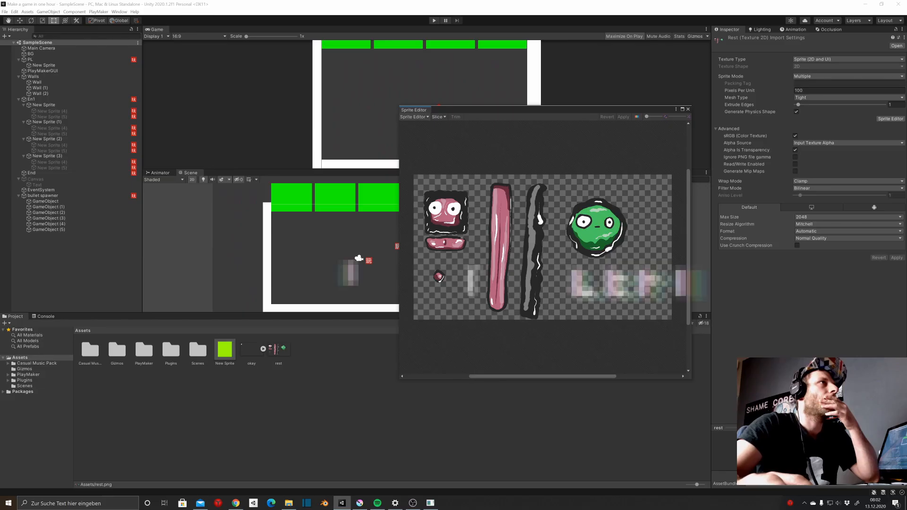
In Unity, slice the rest sprite sheet with automatic slicing and select the square face sprite
{"action": "left_click", "coordinate": [437, 116]}
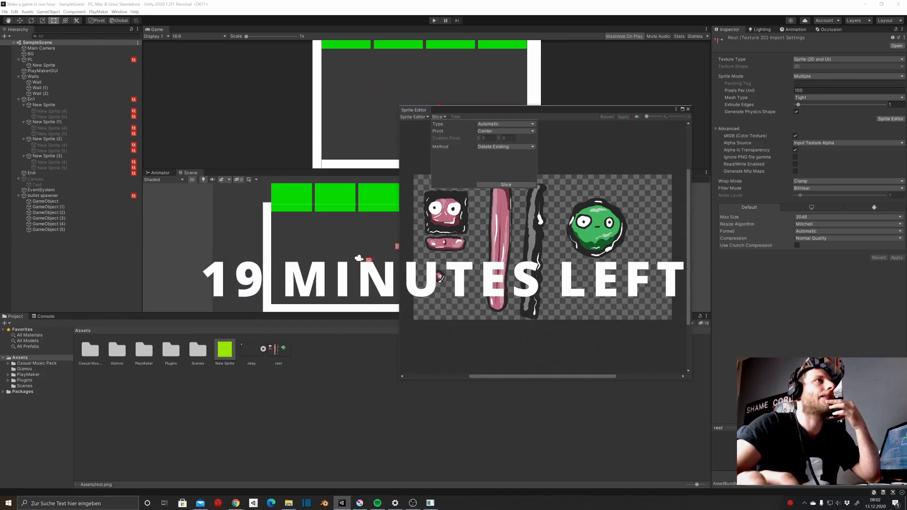
{"action": "left_click", "coordinate": [505, 184]}
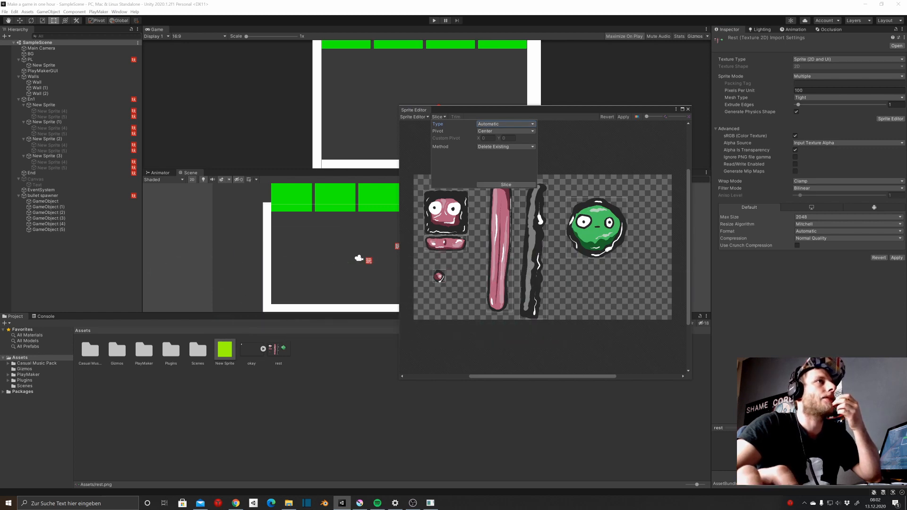
{"action": "left_click", "coordinate": [446, 213]}
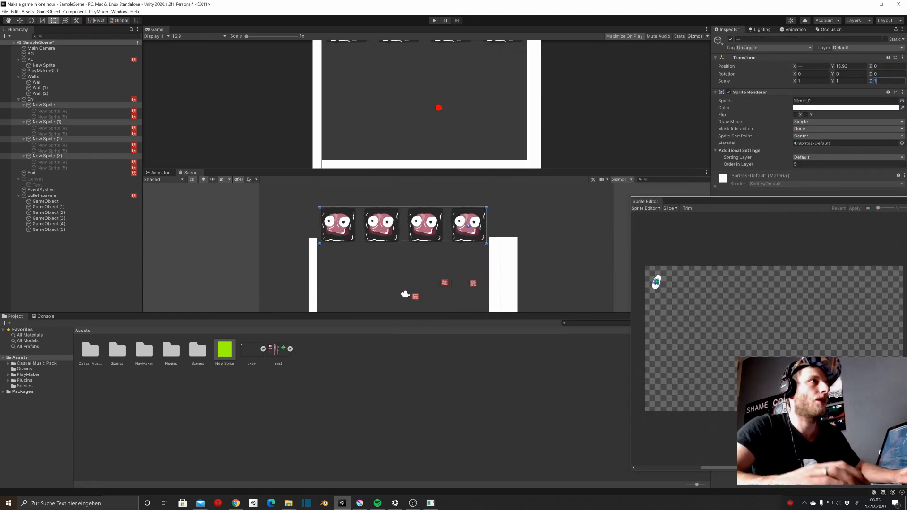
Move the Sprite Editor window down, clear of the Inspector
{"action": "middle_click_drag", "start_coordinate": [426, 264], "coordinate": [443, 236]}
{"action": "left_click_drag", "start_coordinate": [645, 201], "coordinate": [599, 383]}
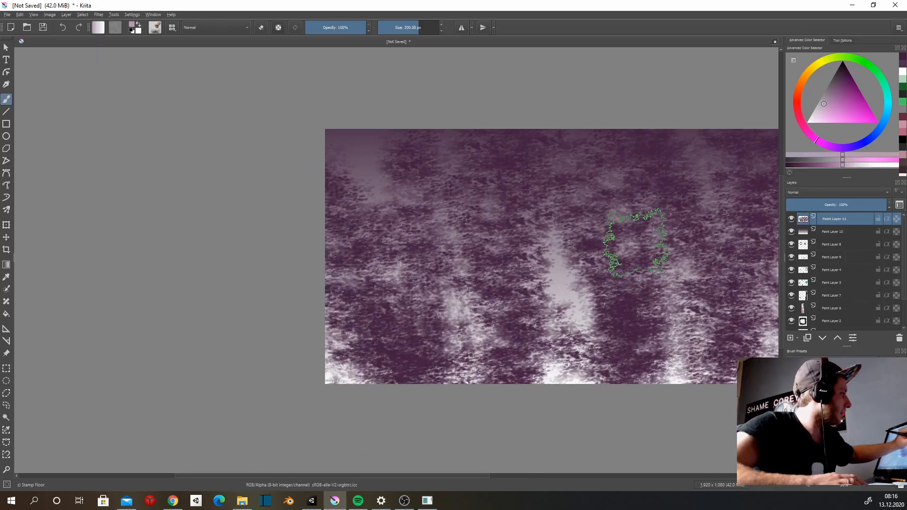
In Krita, stamp pale mauve texture across the purple background with the 300 px Stamp Floor brush
{"action": "mouse_move", "coordinate": [515, 222]}
{"action": "left_mouse_down"}
{"action": "mouse_move", "coordinate": [528, 306]}
{"action": "mouse_move", "coordinate": [739, 228]}
{"action": "left_mouse_up"}
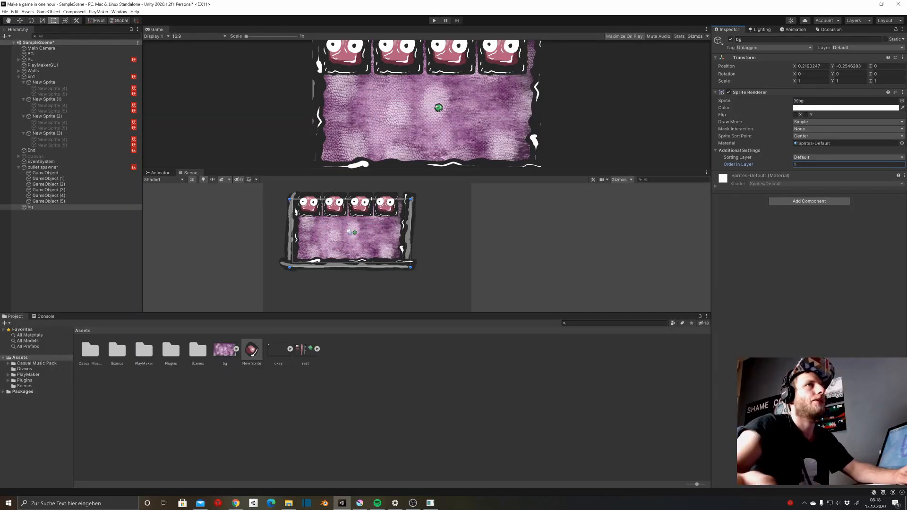
In Unity, lower the bg sprite's colour alpha to 21
{"action": "left_click", "coordinate": [845, 107]}
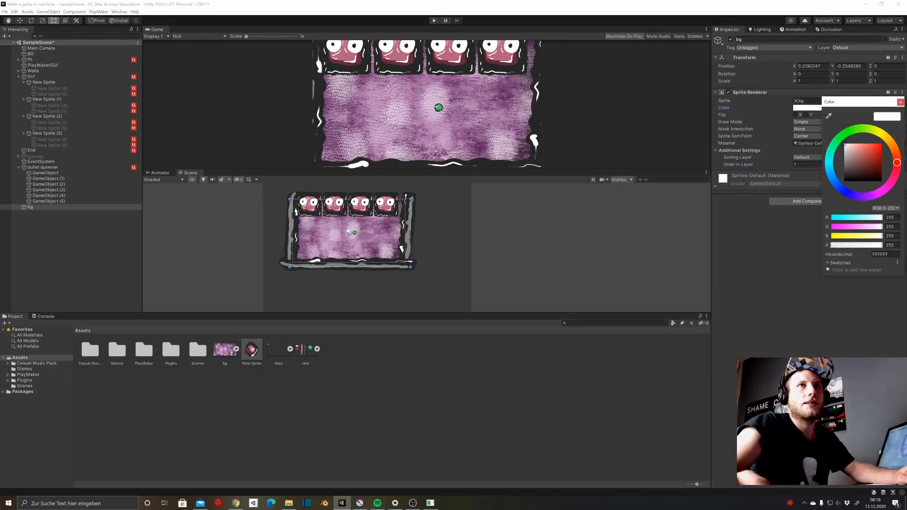
{"action": "left_click_drag", "start_coordinate": [881, 245], "coordinate": [834, 244]}
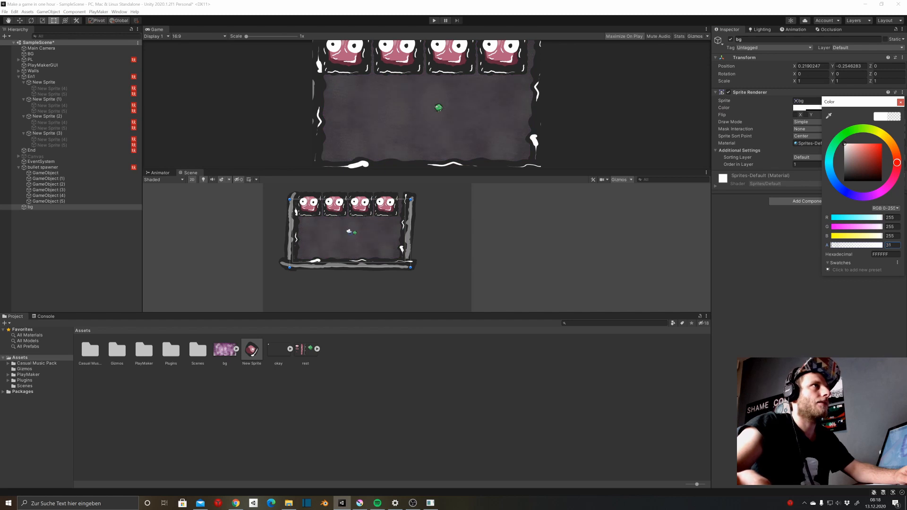
Play-test the game, steering the green character around the tongues and bullets
{"action": "key", "text": "ctrl+p"}
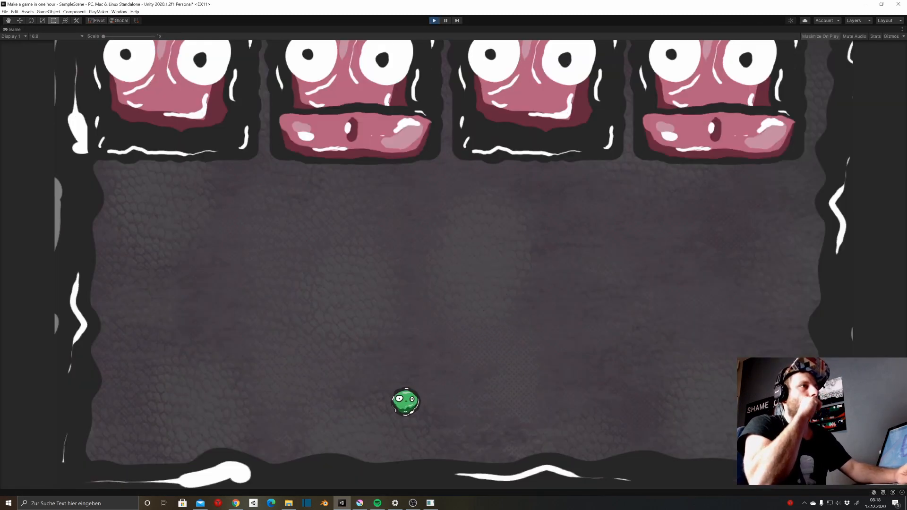
{"action": "key", "text": "Right"}
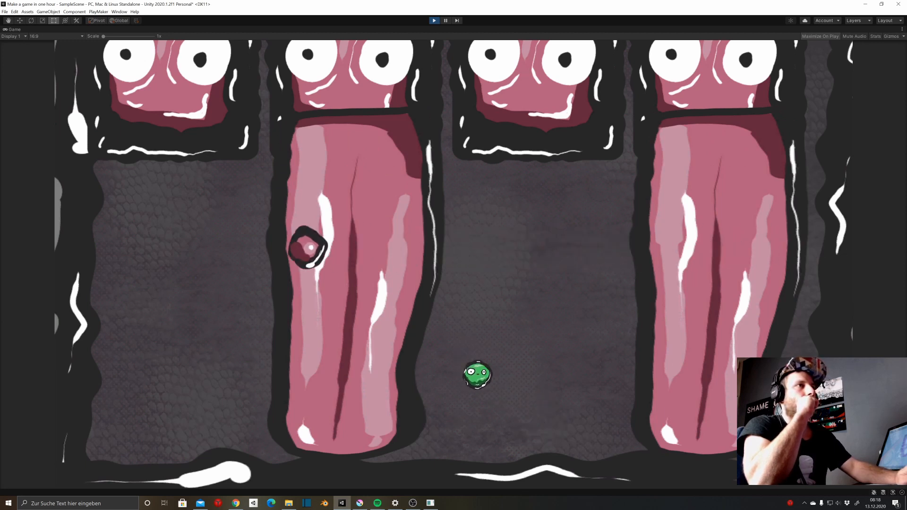
{"action": "key", "text": "Up"}
{"action": "key", "text": "Right"}
{"action": "key", "text": "Down"}
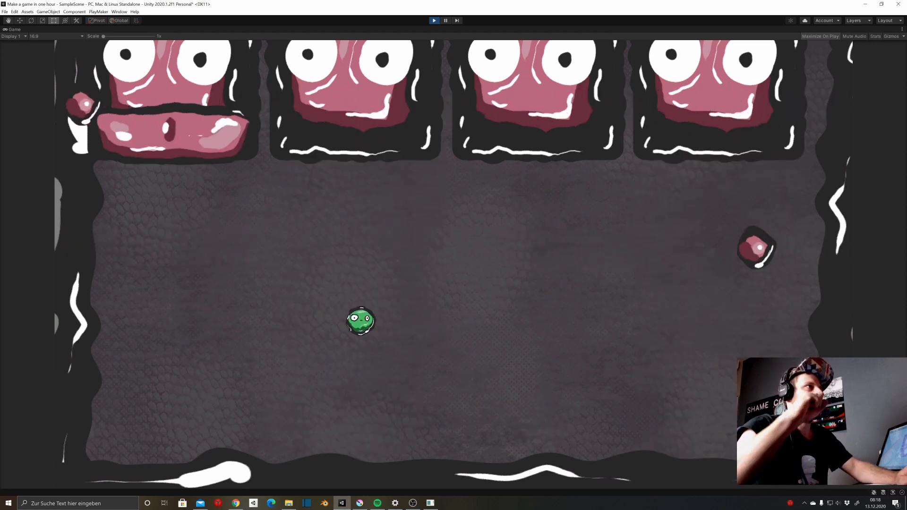
{"action": "key", "text": "Right"}
{"action": "key", "text": "Down"}
{"action": "key", "text": "Right"}
{"action": "key", "text": "Down"}
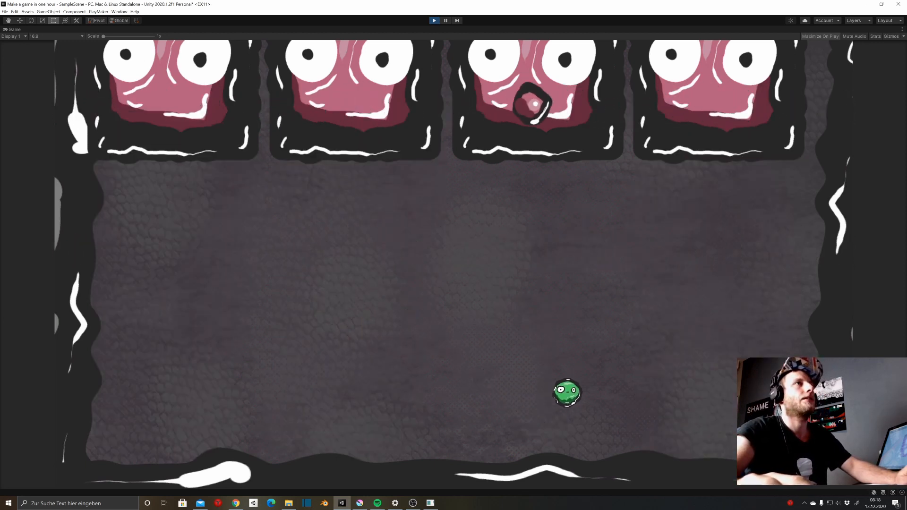
{"action": "key", "text": "Left"}
{"action": "key", "text": "Down"}
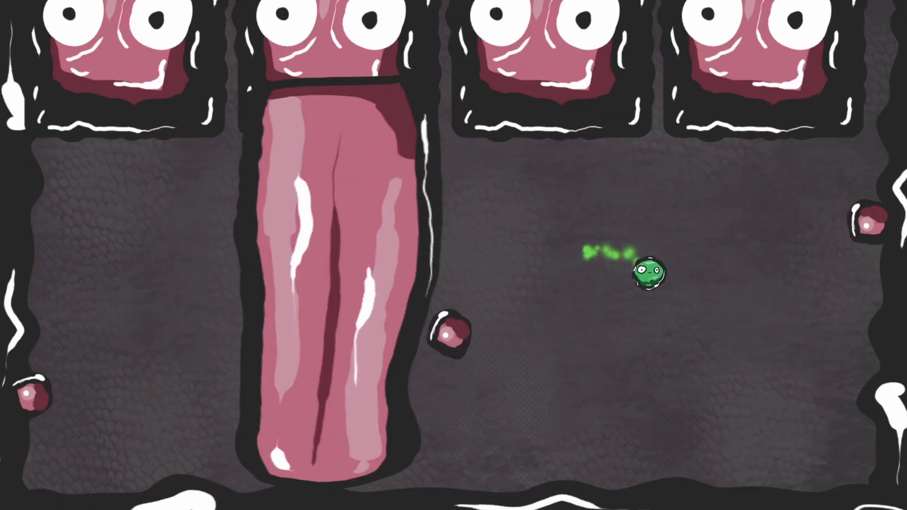
{"action": "key", "text": "Left"}
{"action": "key", "text": "Down"}
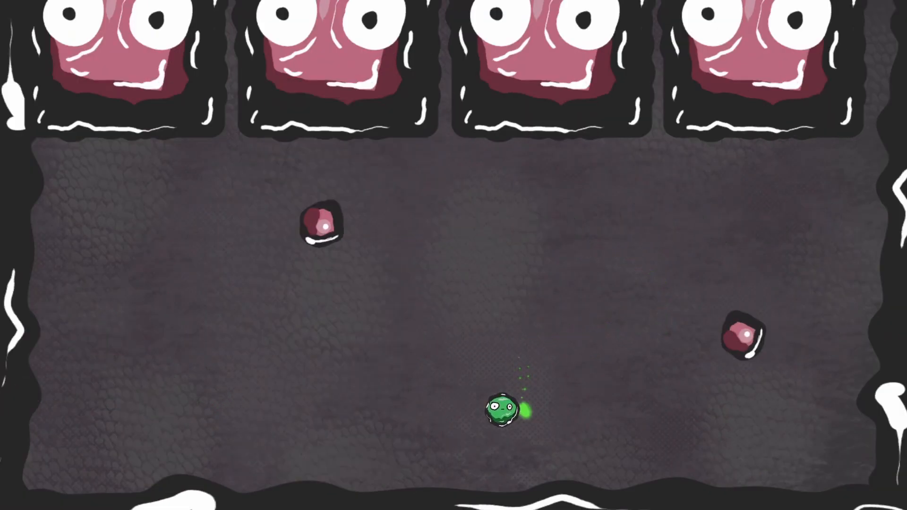
{"action": "key", "text": "Up"}
{"action": "key", "text": "Left"}
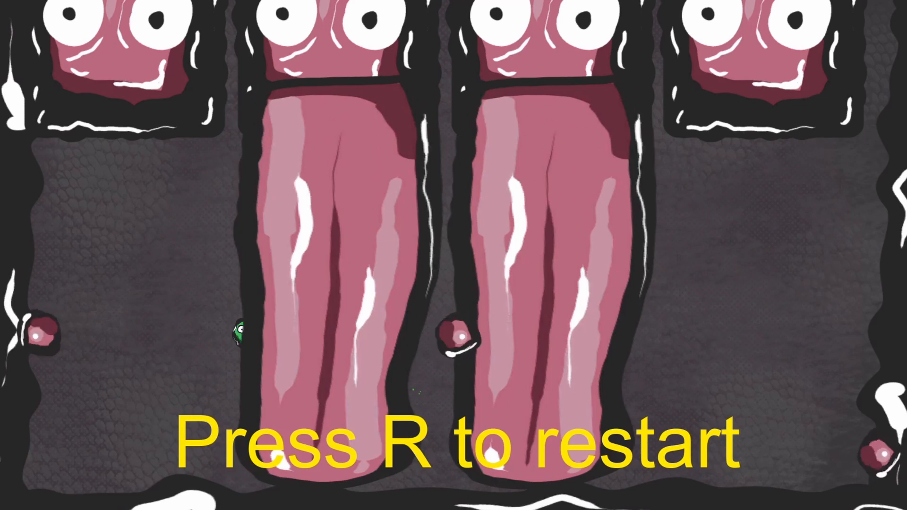
{"action": "key", "text": "r"}
{"action": "key", "text": "Left"}
{"action": "key", "text": "Down"}
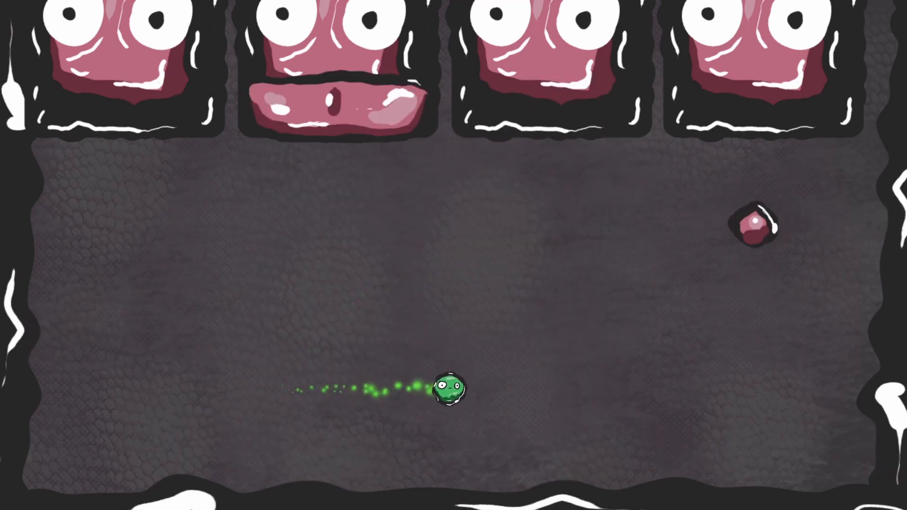
{"action": "key", "text": "Down"}
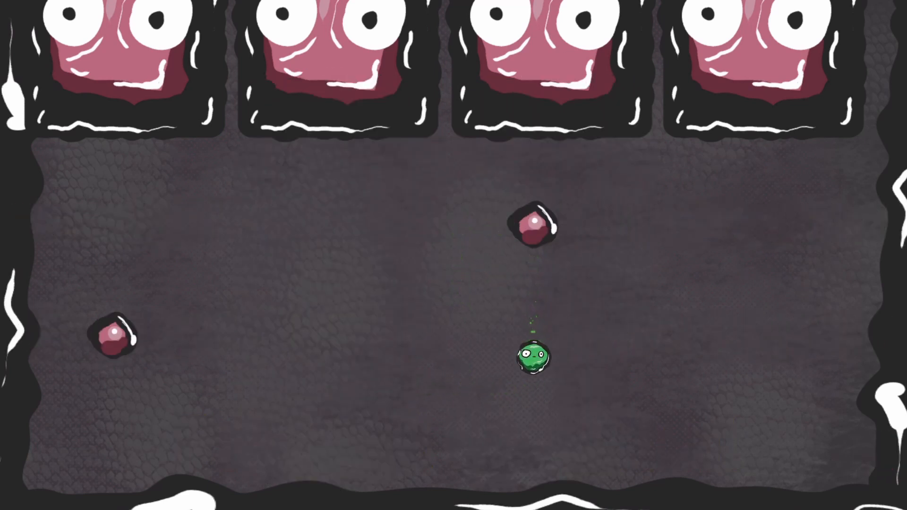
{"action": "key", "text": "Down"}
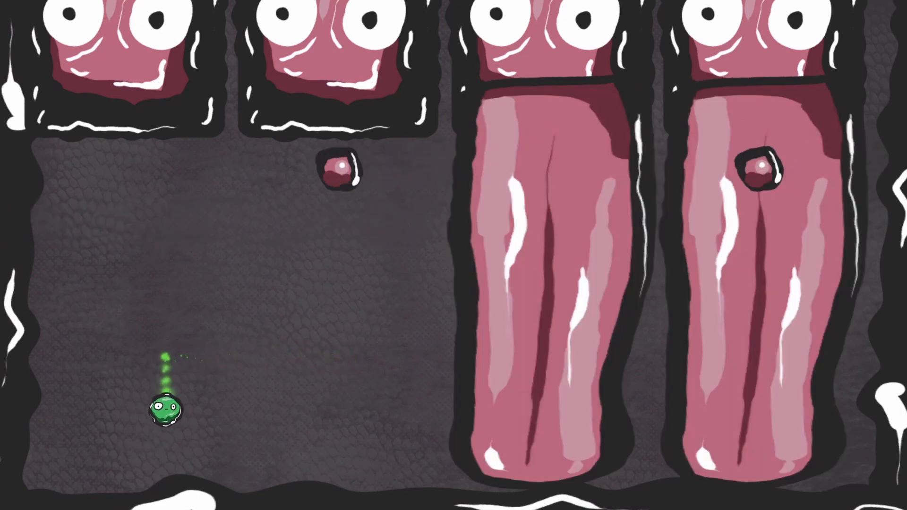
{"action": "key", "text": "Down"}
{"action": "key", "text": "Up"}
{"action": "key", "text": "Right"}
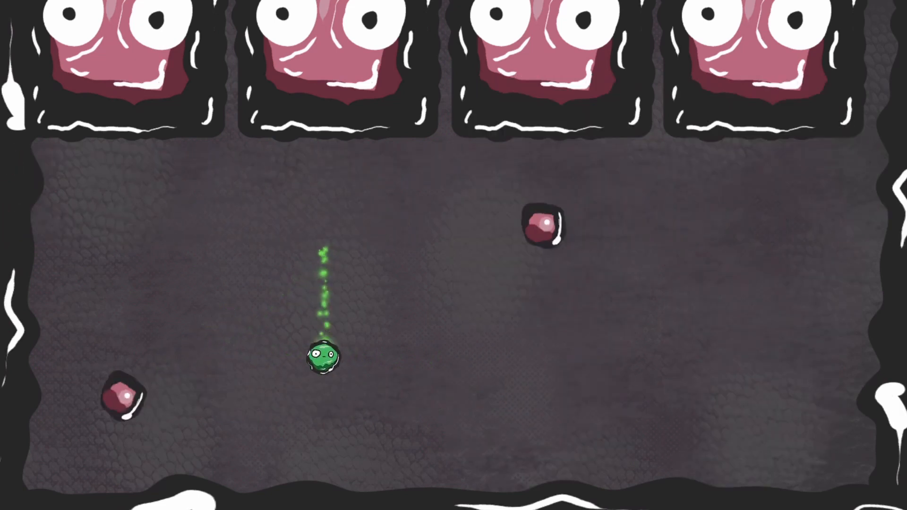
{"action": "key", "text": "Left"}
{"action": "key", "text": "Right"}
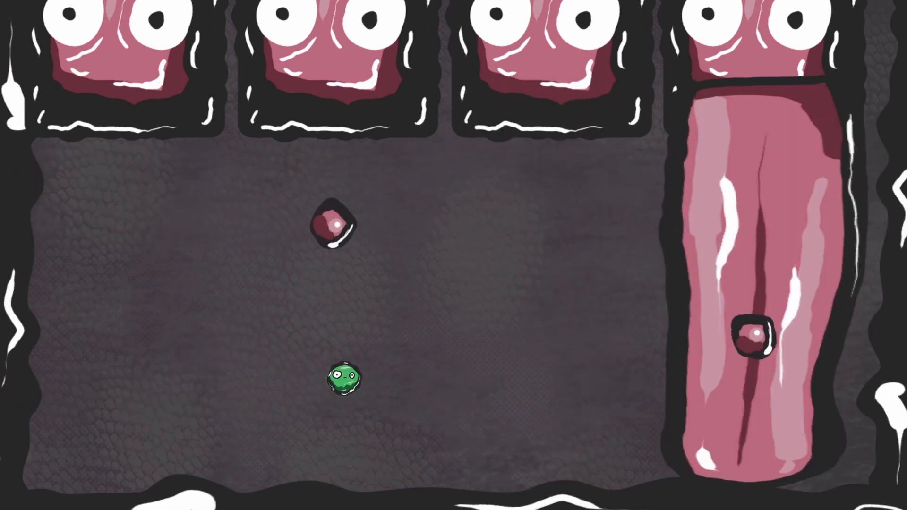
{"action": "key", "text": "Right"}
{"action": "key", "text": "Up"}
{"action": "key", "text": "Left"}
{"action": "key", "text": "Up"}
{"action": "key", "text": "Down"}
{"action": "key", "text": "Left"}
{"action": "key", "text": "Up"}
{"action": "key", "text": "Right"}
{"action": "key", "text": "Left"}
{"action": "key", "text": "Down"}
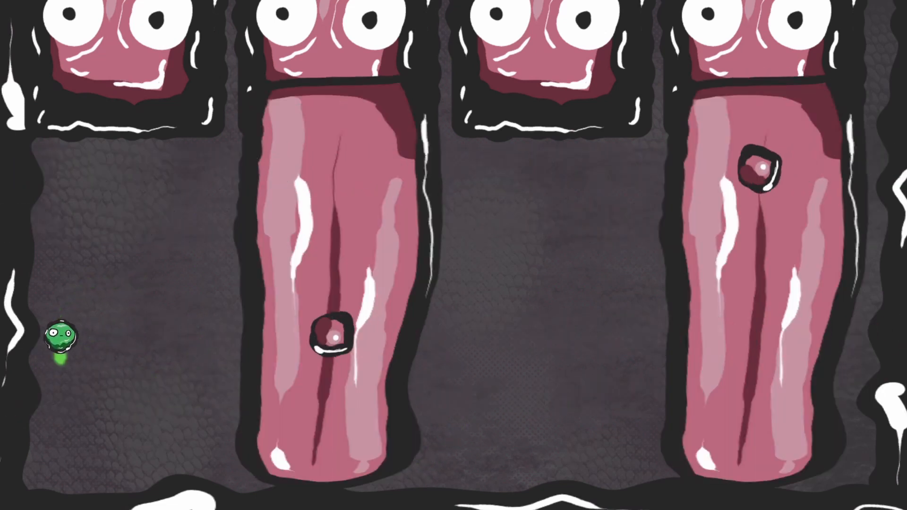
{"action": "key", "text": "Up"}
{"action": "key", "text": "Right"}
{"action": "key", "text": "Down"}
{"action": "key", "text": "Right"}
{"action": "key", "text": "Up"}
{"action": "key", "text": "Right"}
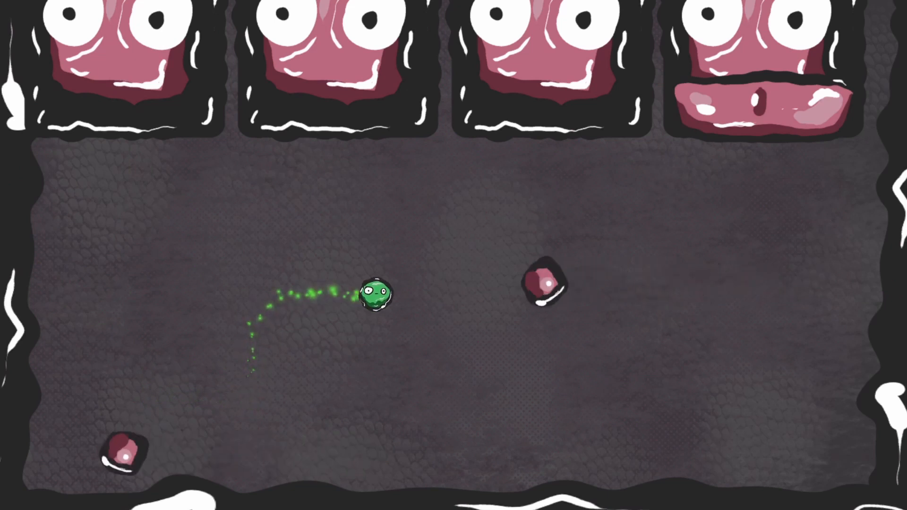
{"action": "key", "text": "Down"}
{"action": "key", "text": "Right"}
{"action": "key", "text": "Up"}
{"action": "key", "text": "Left"}
{"action": "key", "text": "Right"}
{"action": "key", "text": "Down"}
{"action": "key", "text": "Right"}
{"action": "key", "text": "Left"}
{"action": "key", "text": "Up"}
{"action": "key", "text": "Right"}
{"action": "key", "text": "Down"}
{"action": "key", "text": "Right"}
{"action": "key", "text": "Up"}
{"action": "key", "text": "Down"}
{"action": "key", "text": "Left"}
{"action": "key", "text": "Right"}
{"action": "key", "text": "Left"}
{"action": "key", "text": "Up"}
{"action": "key", "text": "Right"}
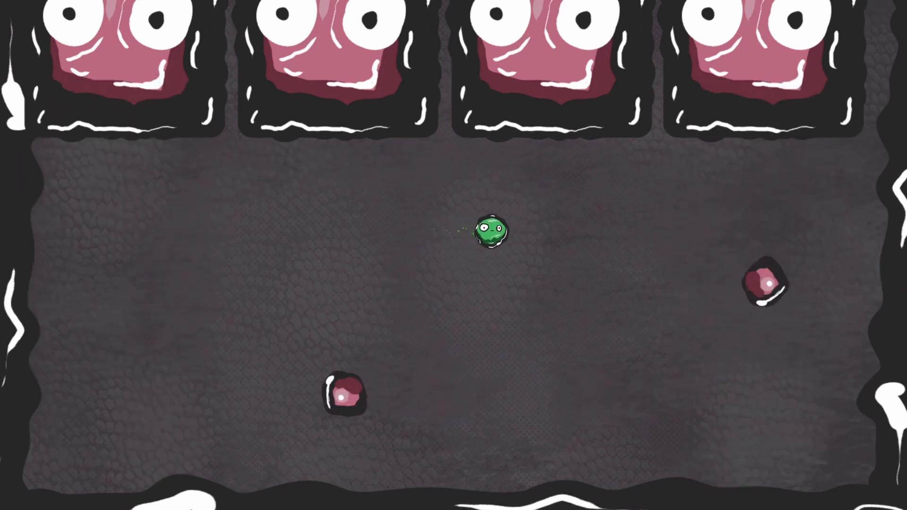
{"action": "key", "text": "Down"}
{"action": "key", "text": "Left"}
{"action": "key", "text": "Down"}
{"action": "key", "text": "Right"}
{"action": "key", "text": "Up"}
{"action": "key", "text": "Left"}
{"action": "key", "text": "Right"}
{"action": "key", "text": "Down"}
{"action": "key", "text": "Left"}
{"action": "key", "text": "Up"}
{"action": "key", "text": "Right"}
{"action": "key", "text": "Left"}
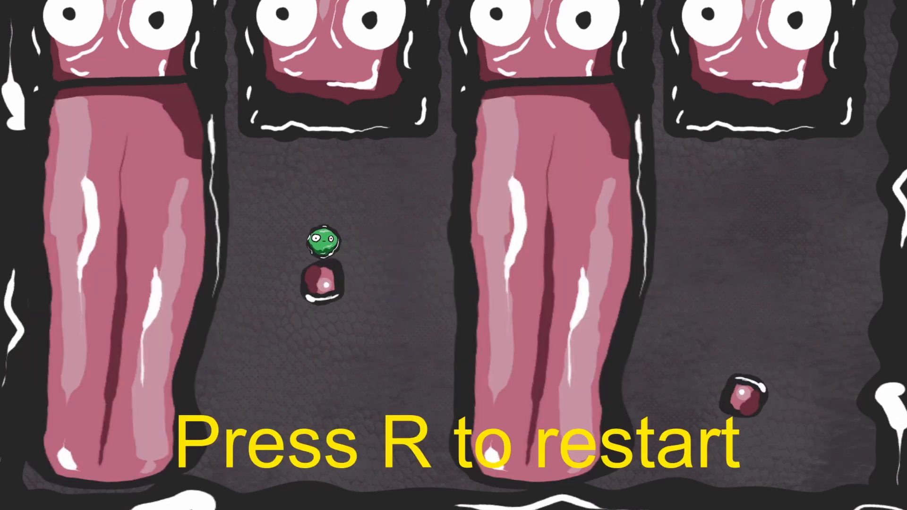
{"action": "key", "text": "r"}
{"action": "key", "text": "Down"}
{"action": "key", "text": "Left"}
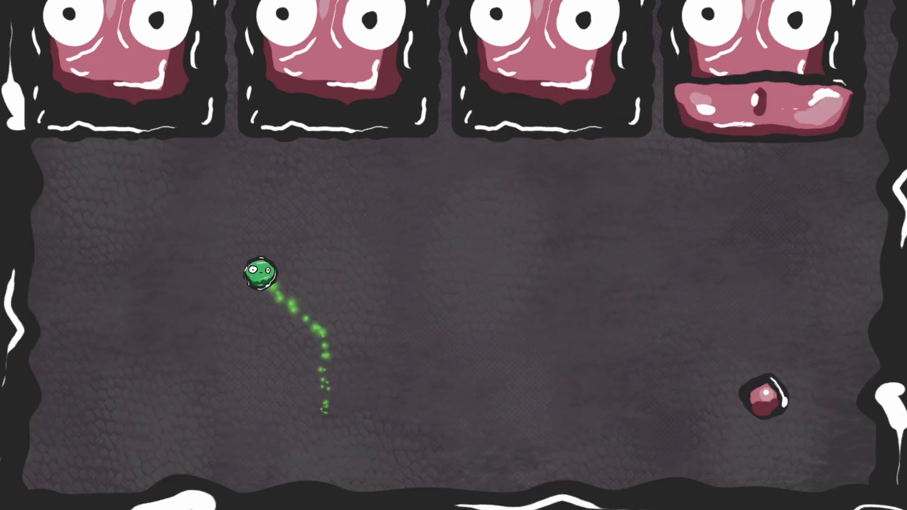
{"action": "key", "text": "Left"}
{"action": "key", "text": "Down"}
{"action": "key", "text": "Right"}
{"action": "key", "text": "Up"}
{"action": "key", "text": "Right"}
{"action": "key", "text": "Down"}
{"action": "key", "text": "Left"}
{"action": "key", "text": "Right"}
{"action": "key", "text": "Down"}
{"action": "key", "text": "Left"}
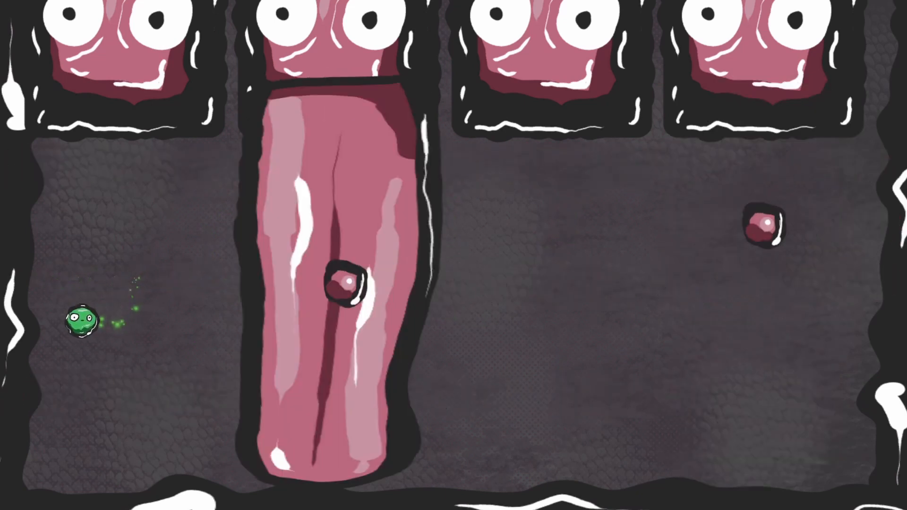
{"action": "key", "text": "Right"}
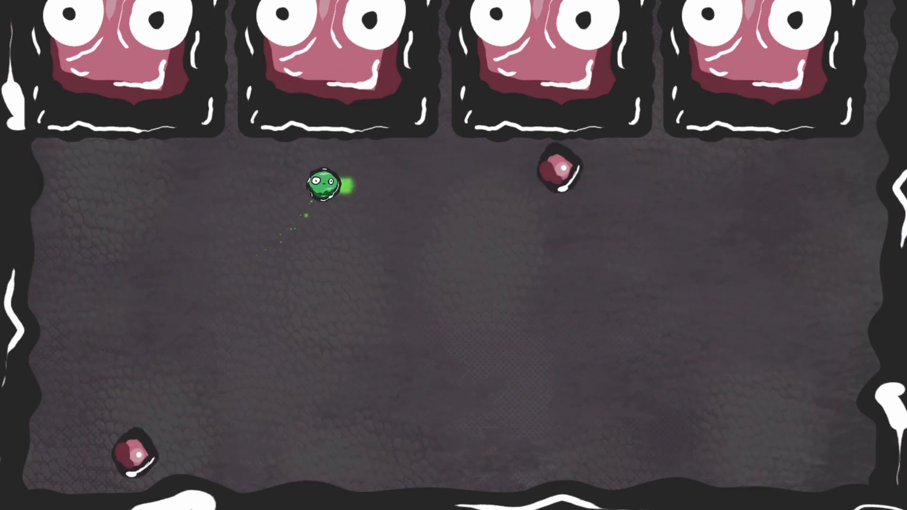
Continue the play-test, moving the green character around the arena to dodge the dropping tongues and flying bullets
{"action": "key", "text": "Down"}
{"action": "key", "text": "Right"}
{"action": "key", "text": "Left"}
{"action": "key", "text": "Down"}
{"action": "key", "text": "Right"}
{"action": "key", "text": "Up"}
{"action": "key", "text": "Down"}
{"action": "key", "text": "Left"}
{"action": "key", "text": "Up"}
{"action": "key", "text": "Left"}
{"action": "key", "text": "Up"}
{"action": "key", "text": "Right"}
{"action": "key", "text": "Down"}
{"action": "key", "text": "Right"}
{"action": "key", "text": "Up"}
{"action": "key", "text": "Left"}
{"action": "key", "text": "Right"}
{"action": "key", "text": "Down"}
{"action": "key", "text": "Left"}
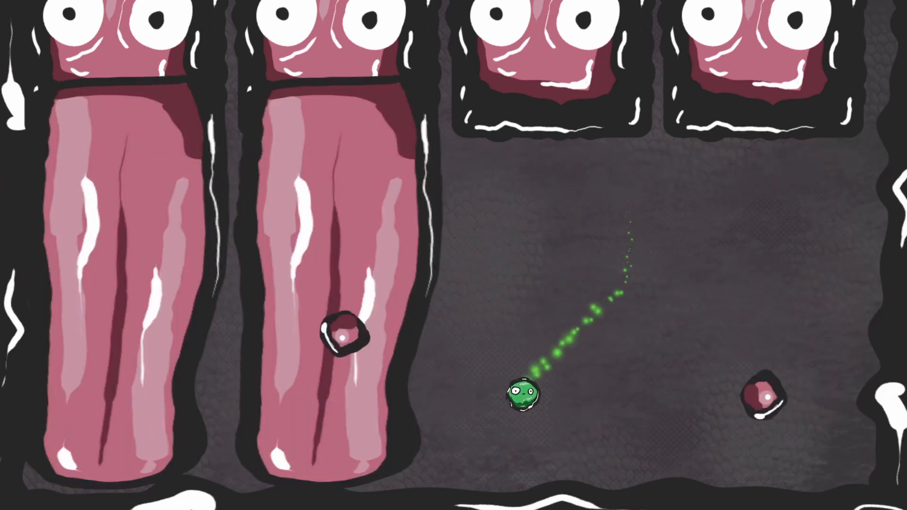
{"action": "key", "text": "Up"}
{"action": "key", "text": "Up"}
{"action": "key", "text": "Down"}
{"action": "key", "text": "Left"}
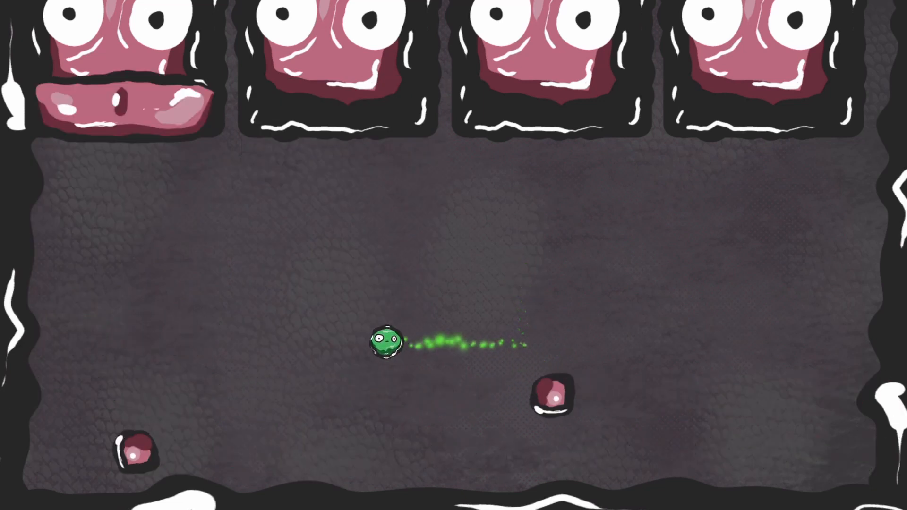
{"action": "key", "text": "Up"}
{"action": "key", "text": "Right"}
{"action": "key", "text": "Left"}
{"action": "key", "text": "Down"}
{"action": "key", "text": "Right"}
{"action": "key", "text": "Up"}
{"action": "key", "text": "Down"}
{"action": "key", "text": "Left"}
{"action": "key", "text": "Up"}
{"action": "key", "text": "Right"}
{"action": "key", "text": "Down"}
{"action": "key", "text": "Left"}
{"action": "key", "text": "Up"}
{"action": "key", "text": "Right"}
{"action": "key", "text": "Down"}
{"action": "key", "text": "Right"}
{"action": "key", "text": "Up"}
{"action": "key", "text": "Down"}
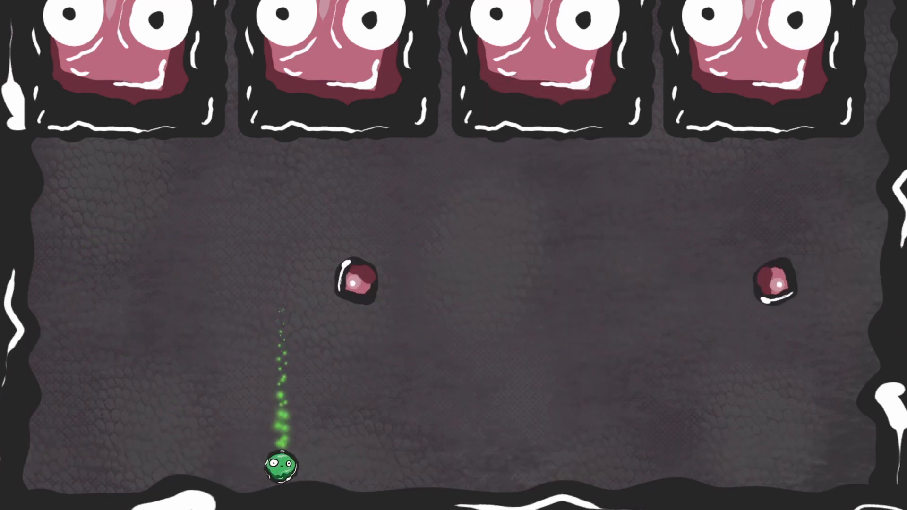
{"action": "key", "text": "Right"}
{"action": "key", "text": "Up"}
{"action": "key", "text": "Left"}
{"action": "key", "text": "Down"}
{"action": "key", "text": "Right"}
{"action": "key", "text": "Up"}
{"action": "key", "text": "Right"}
{"action": "key", "text": "Down"}
{"action": "key", "text": "Left"}
{"action": "key", "text": "Up"}
{"action": "key", "text": "Right"}
{"action": "key", "text": "Down"}
{"action": "key", "text": "Right"}
{"action": "key", "text": "Up"}
{"action": "key", "text": "Left"}
{"action": "key", "text": "Down"}
{"action": "key", "text": "Right"}
{"action": "key", "text": "Up"}
{"action": "key", "text": "Right"}
{"action": "key", "text": "Down"}
{"action": "key", "text": "Left"}
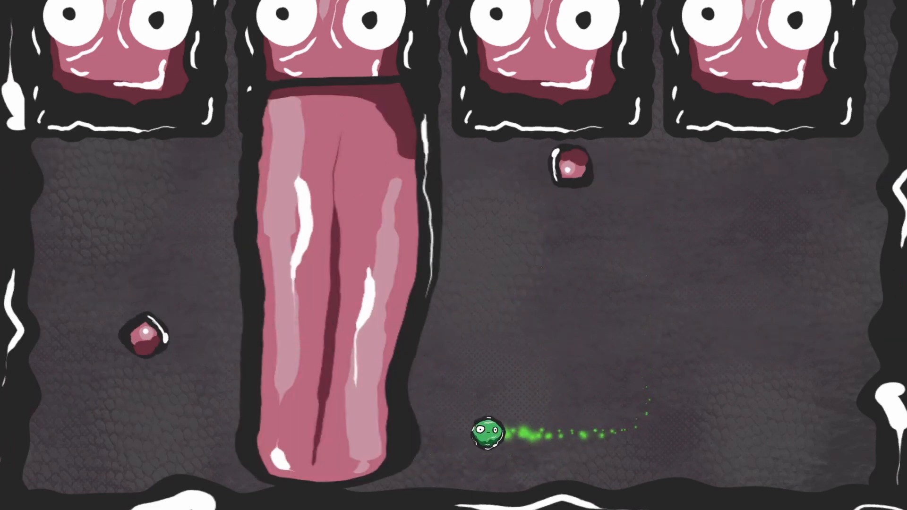
{"action": "key", "text": "Up"}
{"action": "key", "text": "Right"}
{"action": "key", "text": "Down"}
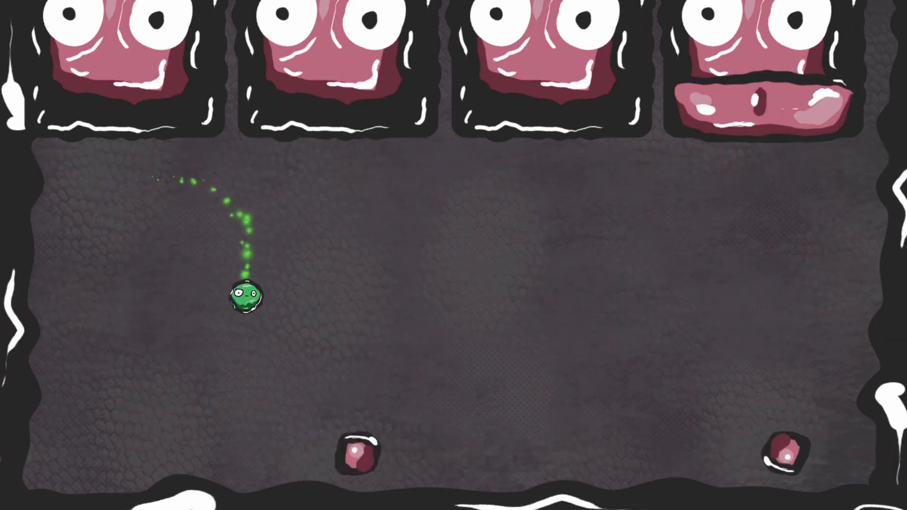
{"action": "key", "text": "Right"}
{"action": "key", "text": "Up"}
{"action": "key", "text": "Left"}
{"action": "key", "text": "Down"}
{"action": "key", "text": "Right"}
{"action": "key", "text": "Down"}
{"action": "key", "text": "Left"}
{"action": "key", "text": "Up"}
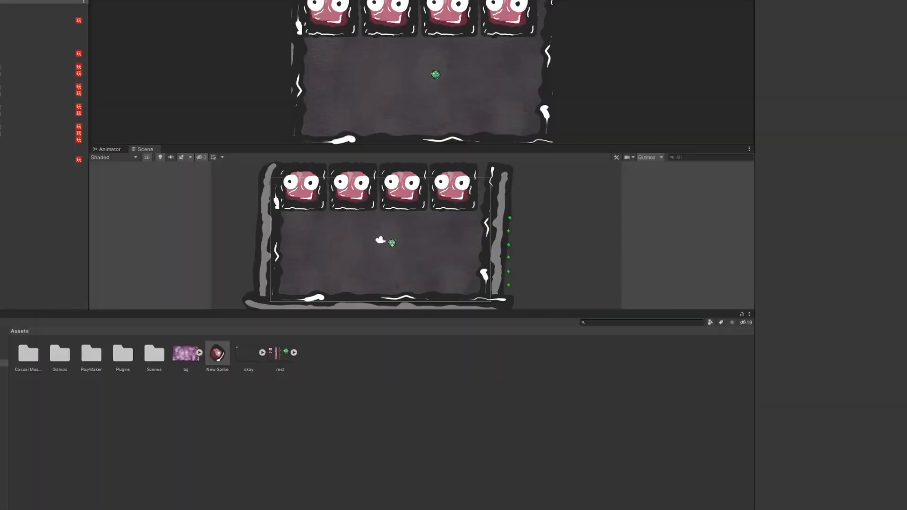